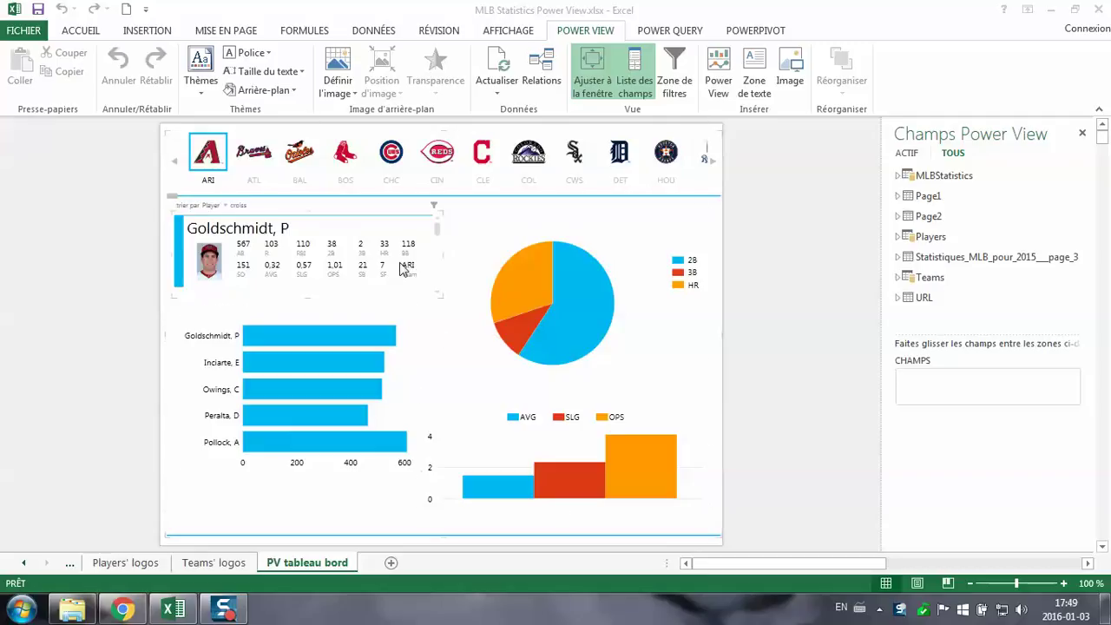
Show the ATL team and highlight Maybin, C in the card and charts
click(261, 160)
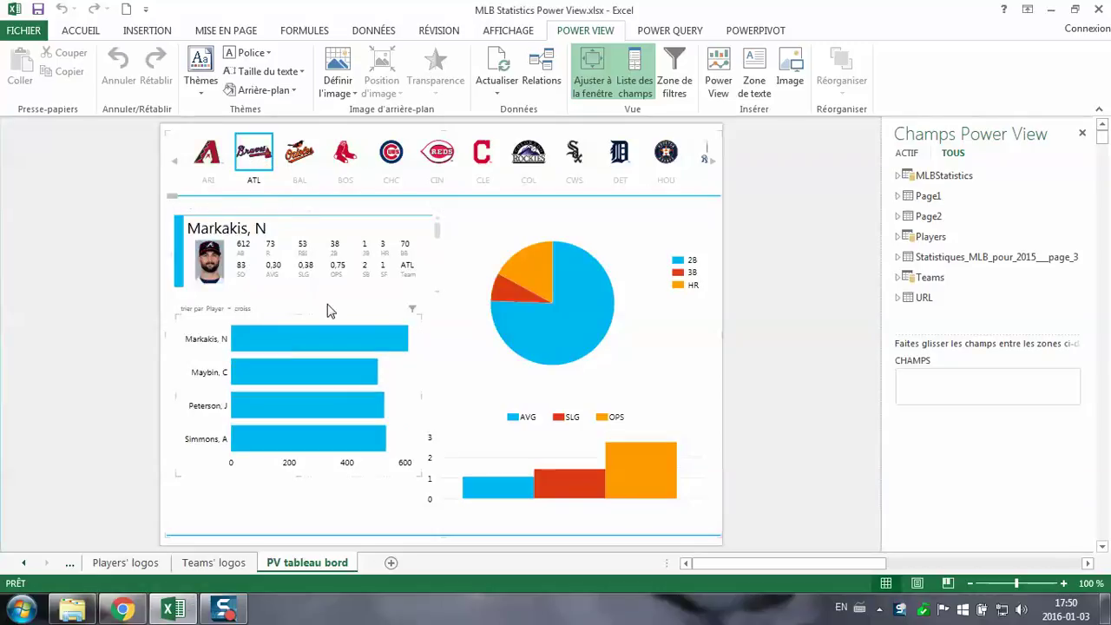
click(248, 149)
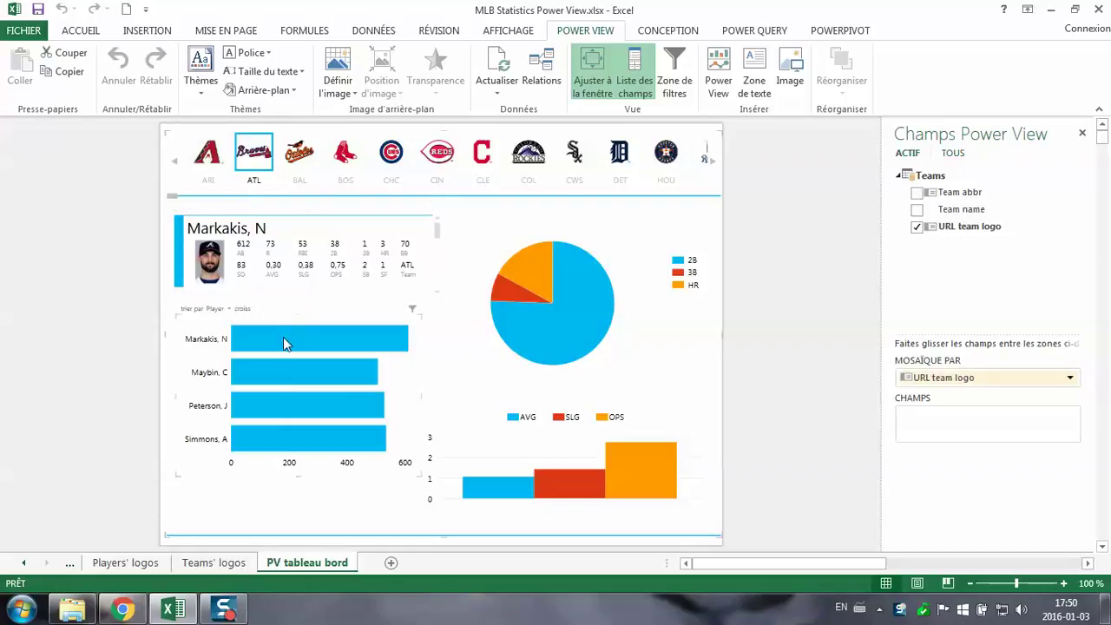
mouse_move(346, 372)
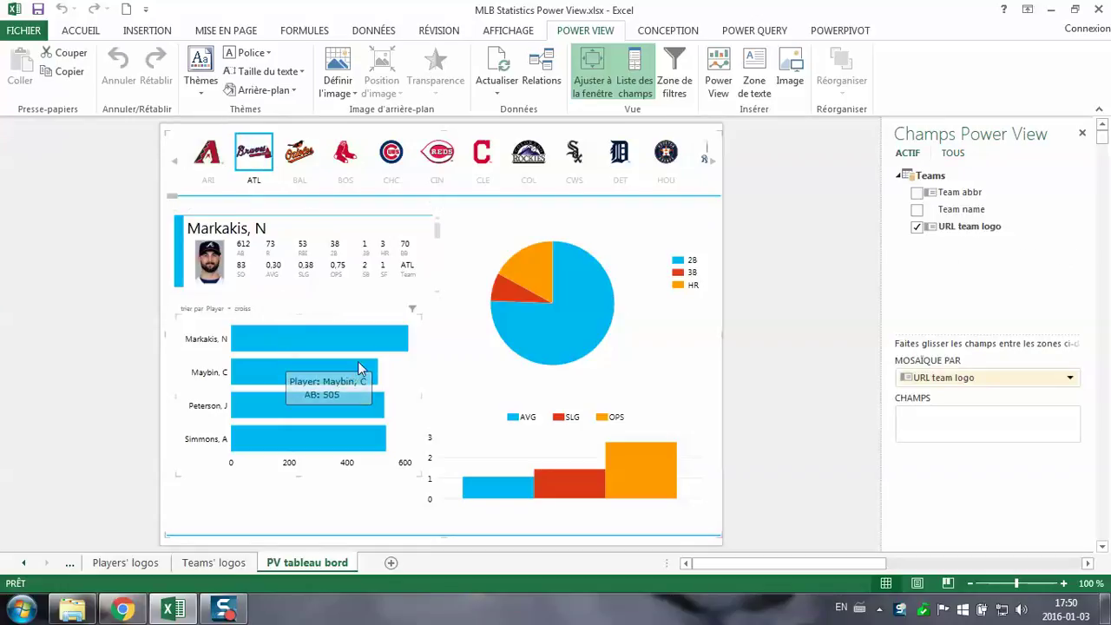
click(268, 368)
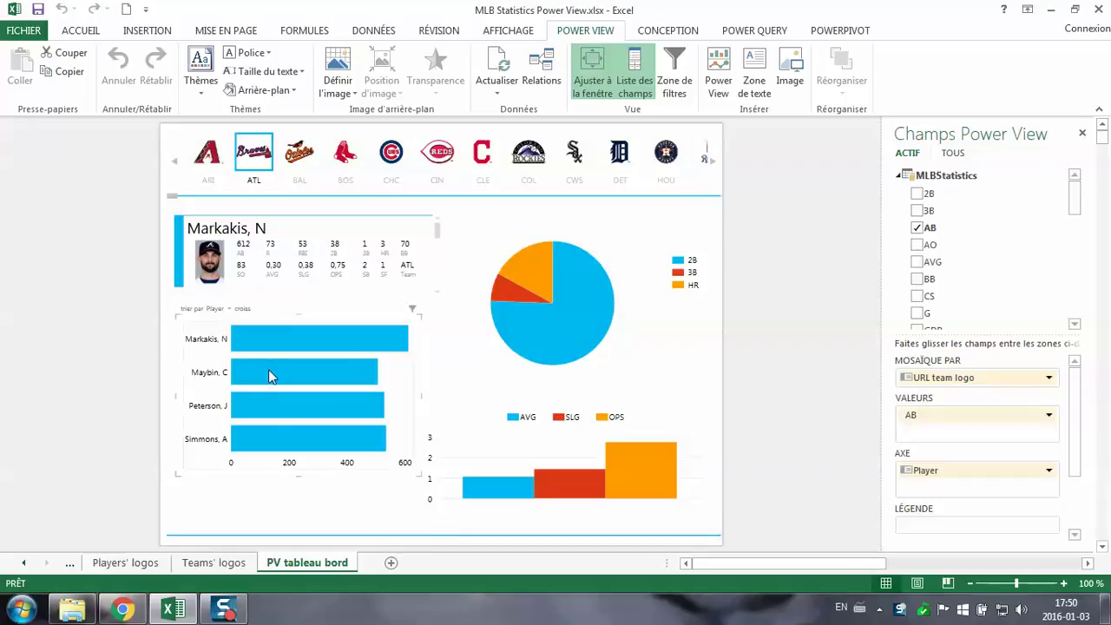
click(268, 368)
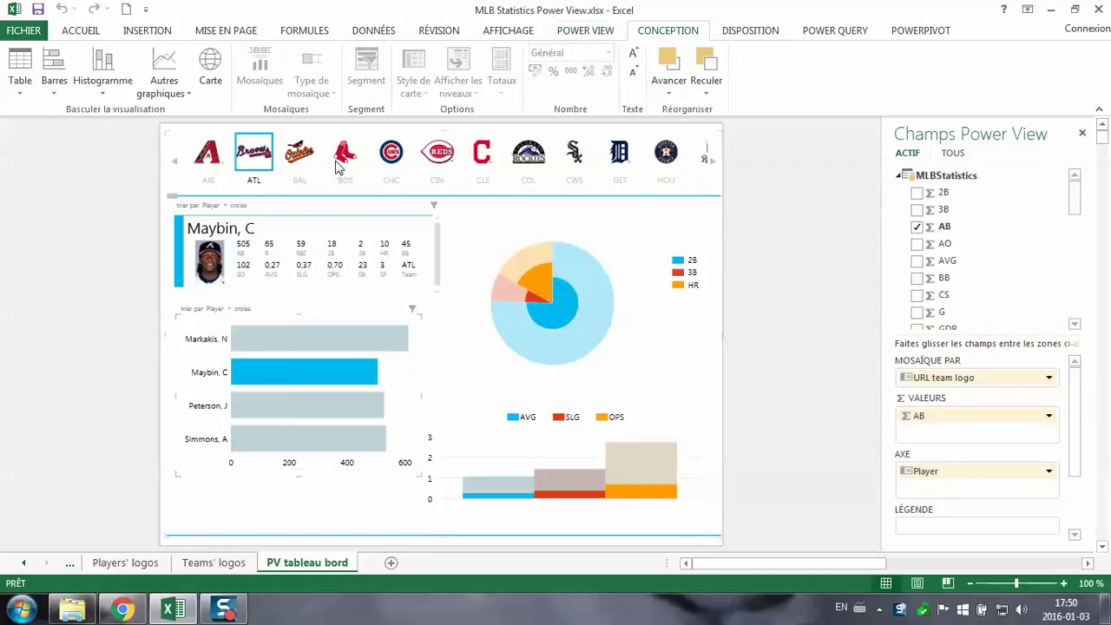
Switch to the BAL team and highlight Davis, C in the card and pie
click(309, 155)
click(307, 163)
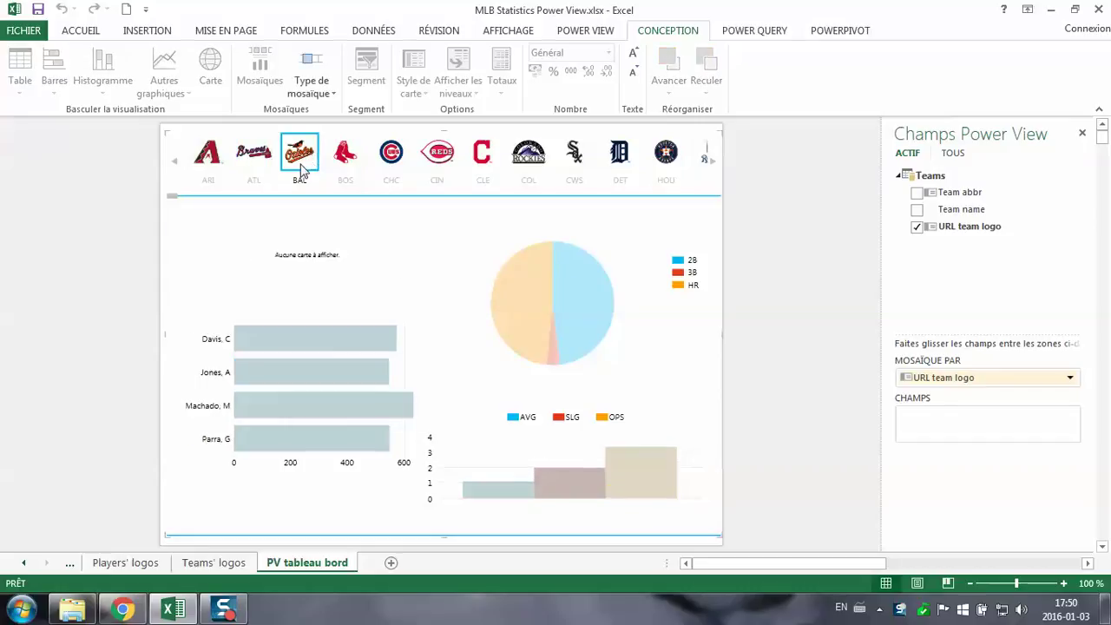
mouse_move(306, 334)
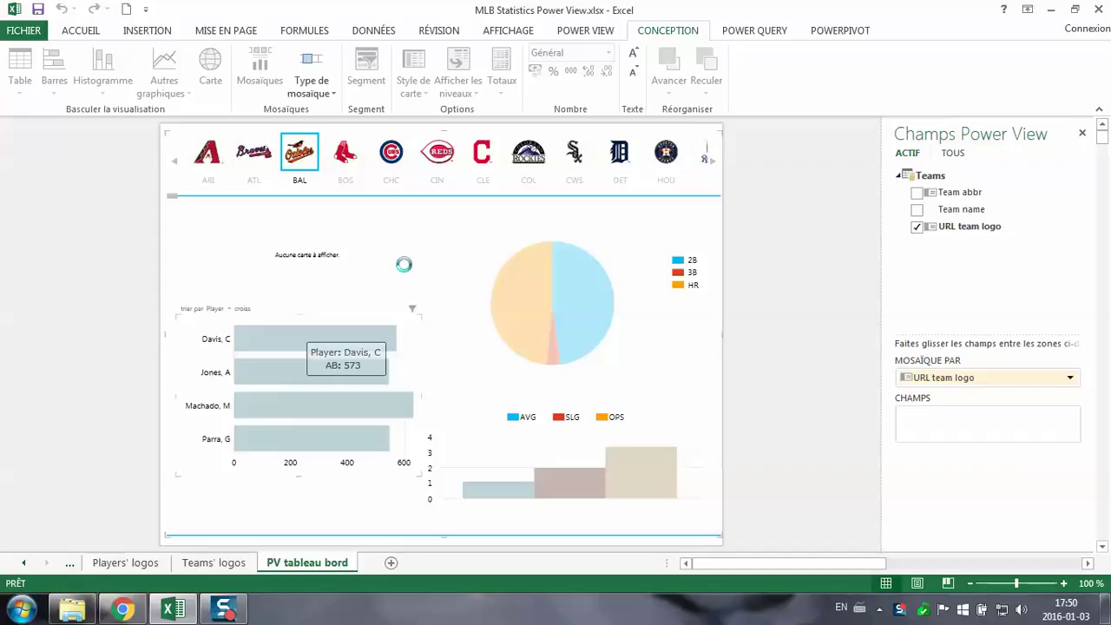
click(340, 332)
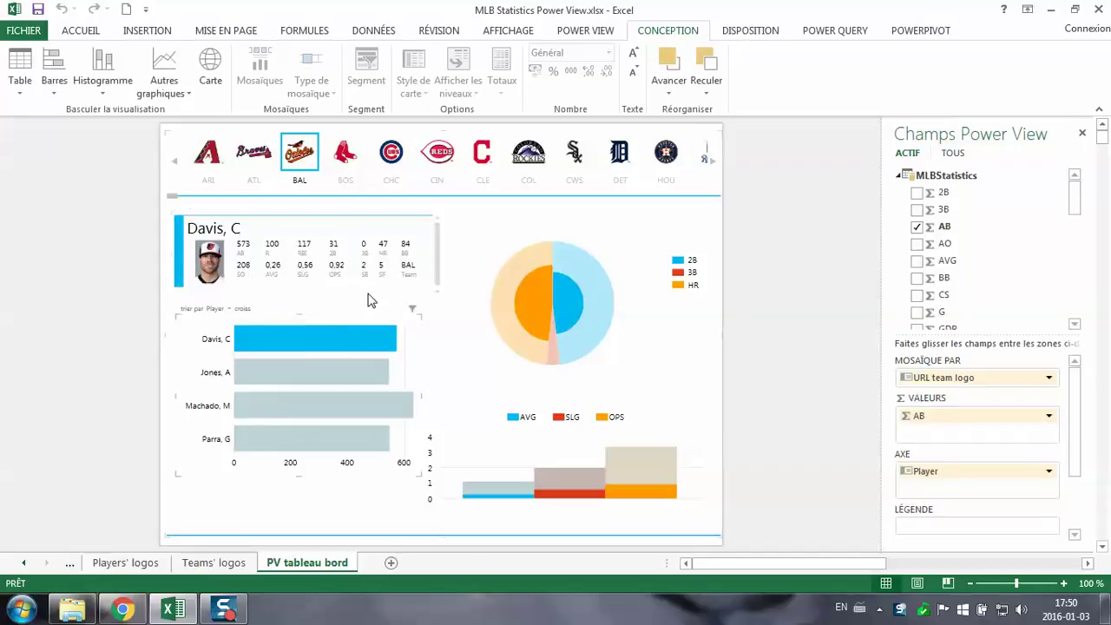
Switch to the CWS team and highlight Abreu, J across the card and charts
click(580, 153)
click(576, 163)
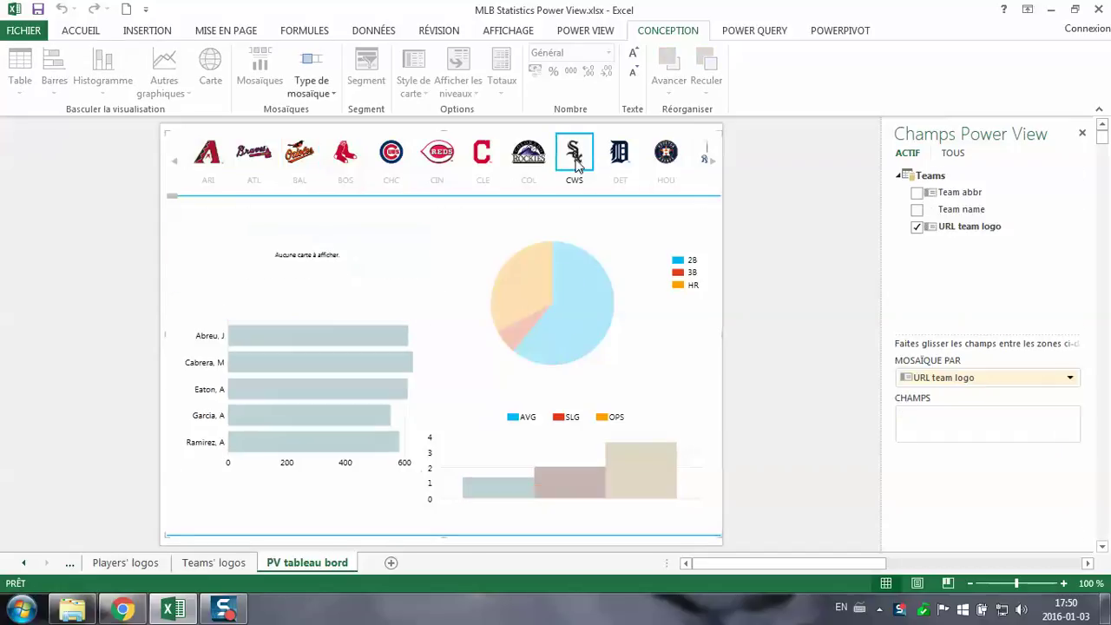
mouse_move(284, 387)
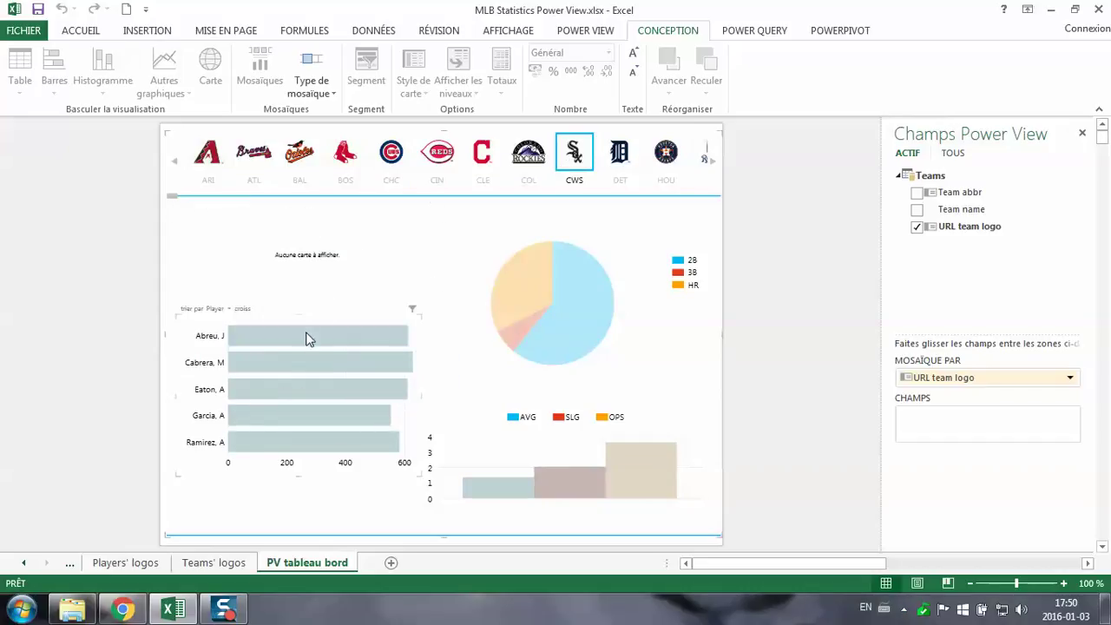
mouse_move(340, 340)
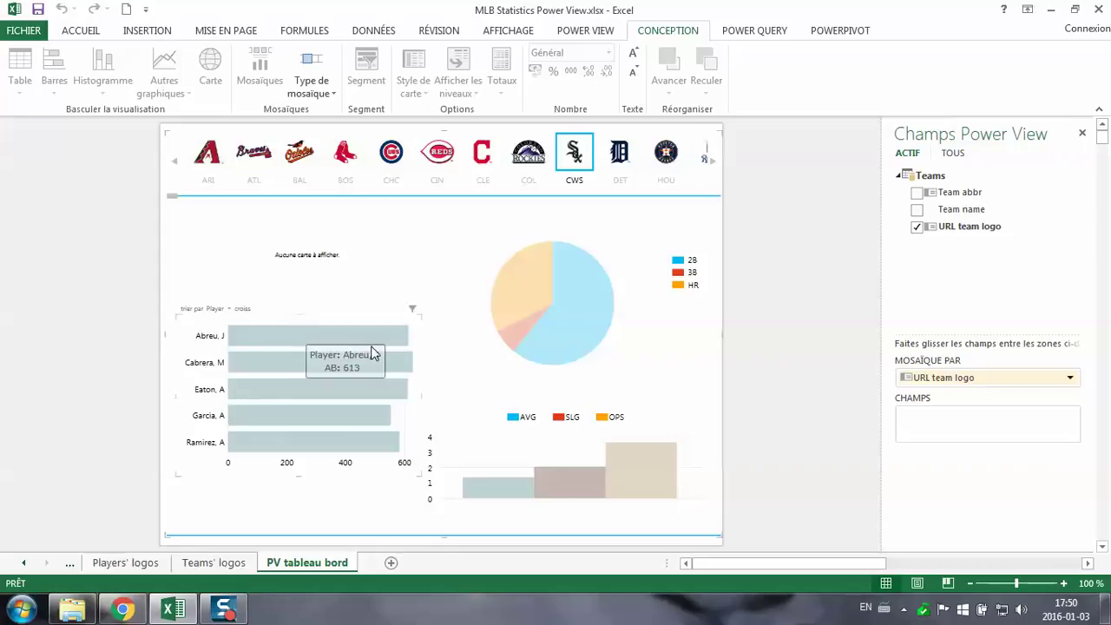
click(371, 345)
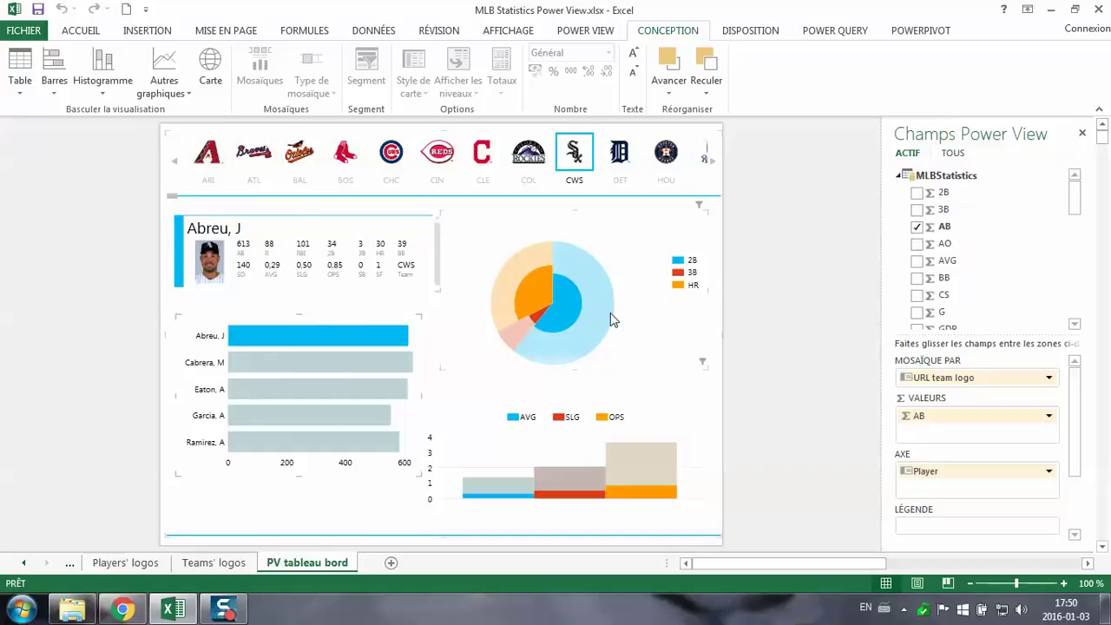
mouse_move(597, 340)
Inspect the values of the hit-type donut chart's slices
mouse_move(573, 361)
Insert a new Power View sheet with a Teams table of URL team logos and abbreviations
click(148, 35)
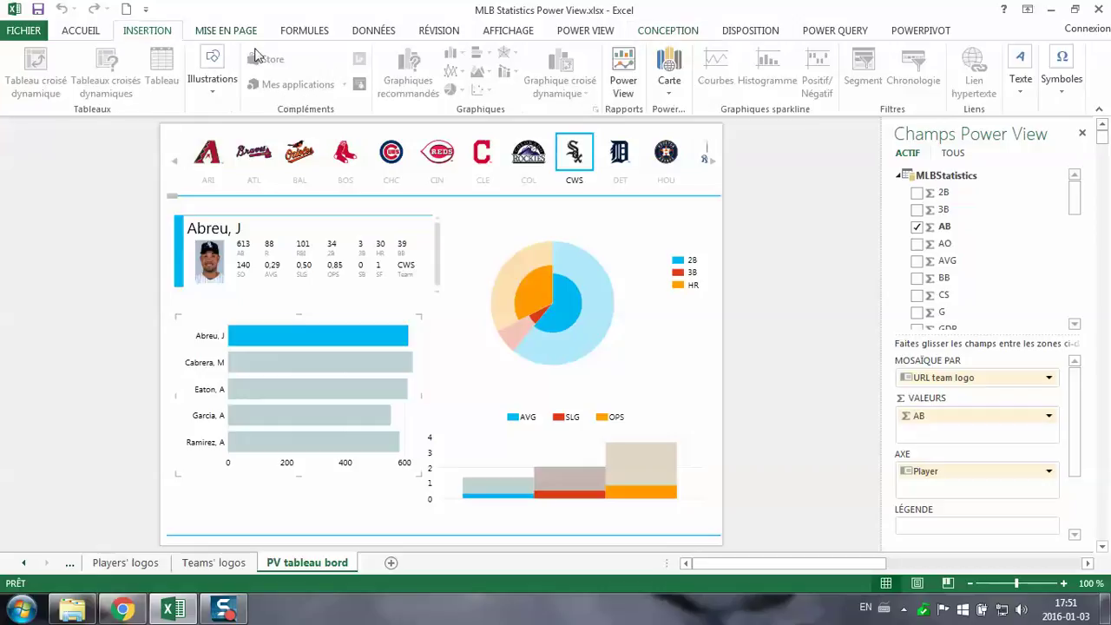
click(622, 73)
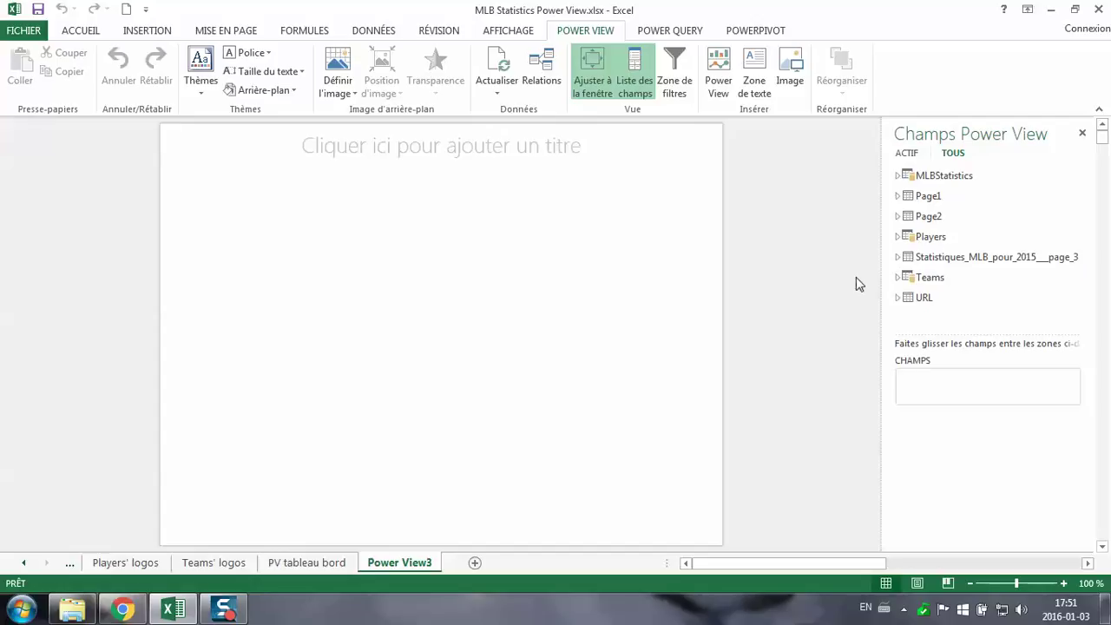
click(898, 277)
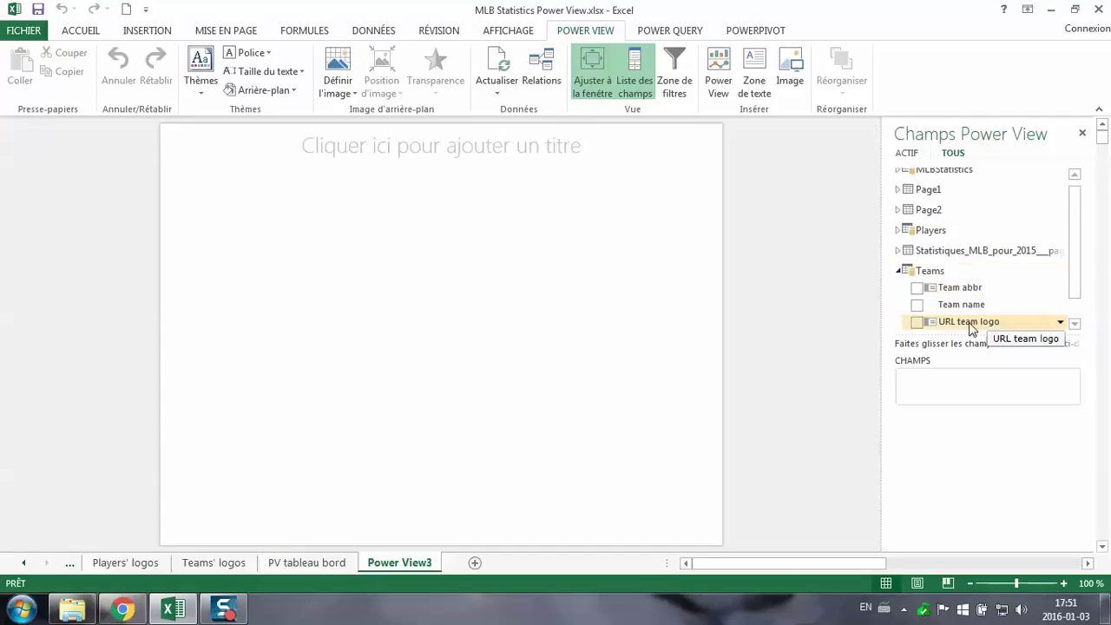
click(917, 323)
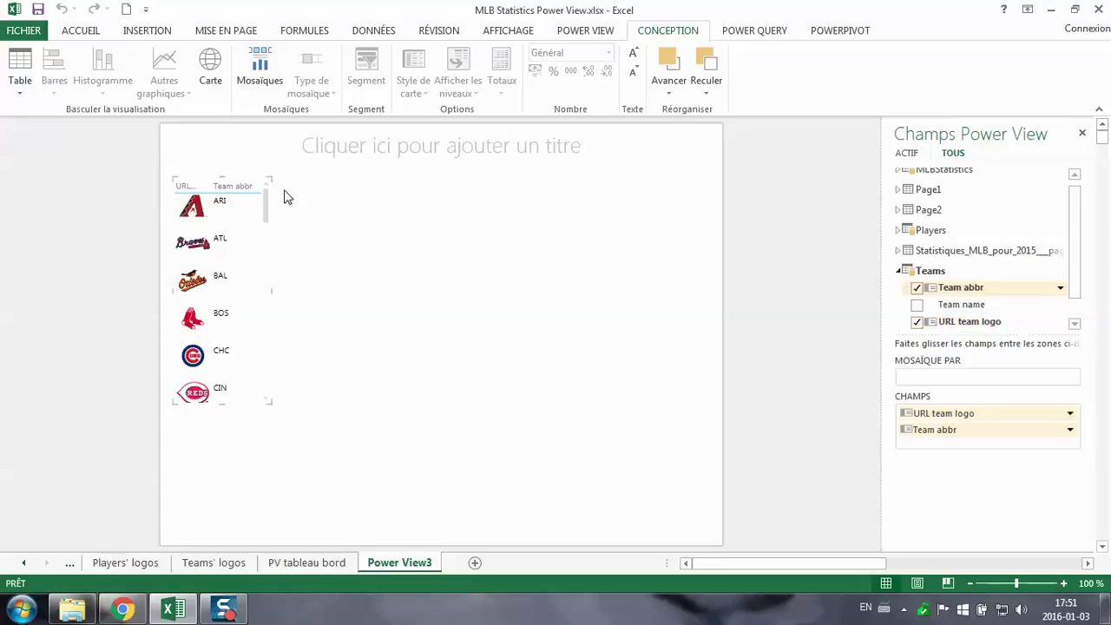
Convert the team table into enlarged logo tiles and delete the report title box
click(259, 77)
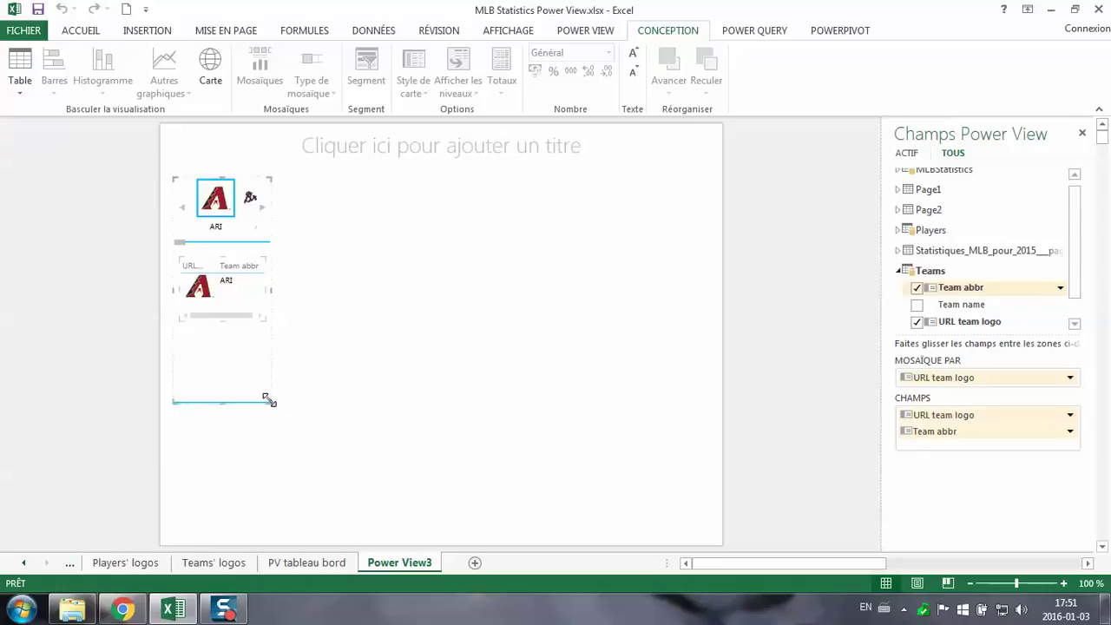
drag(268, 399, 368, 426)
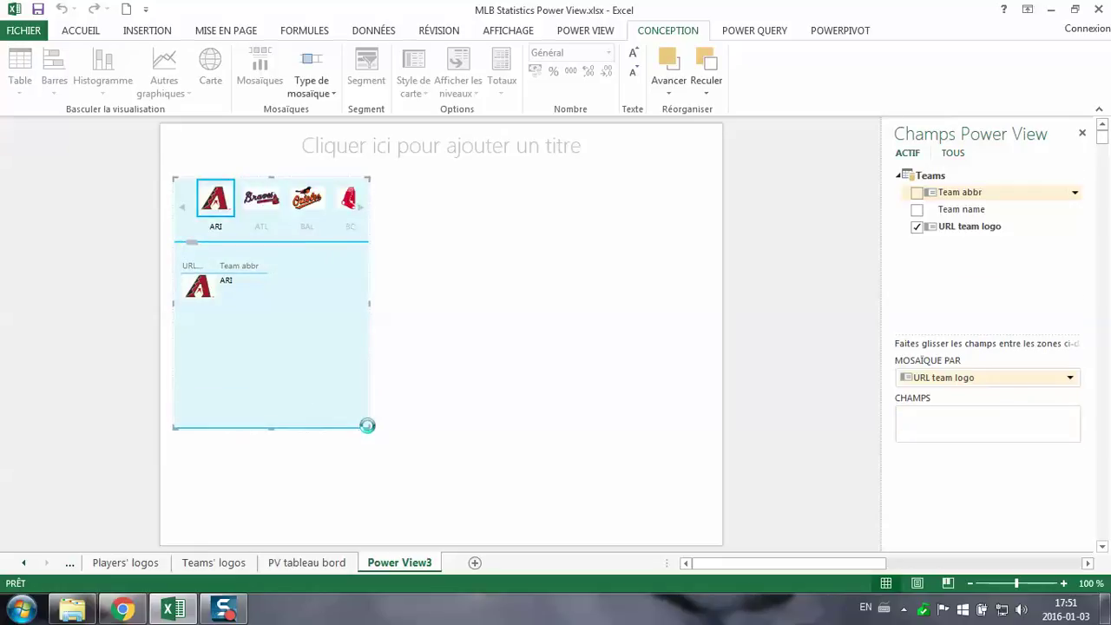
click(472, 148)
text(fd)
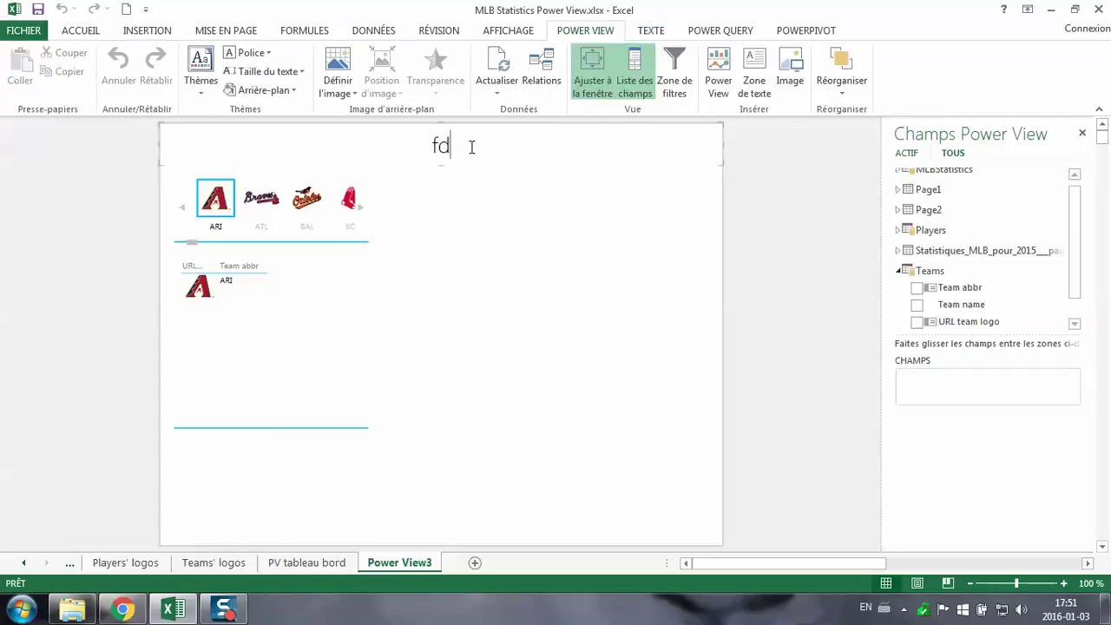
text(fds)
key(BackSpace)
key(BackSpace)
key(BackSpace)
key(BackSpace)
key(BackSpace)
text(pu)
key(BackSpace)
text(ru)
key(BackSpace)
key(BackSpace)
text(eu om)
key(BackSpace)
key(BackSpace)
text(impo)
text(rte)
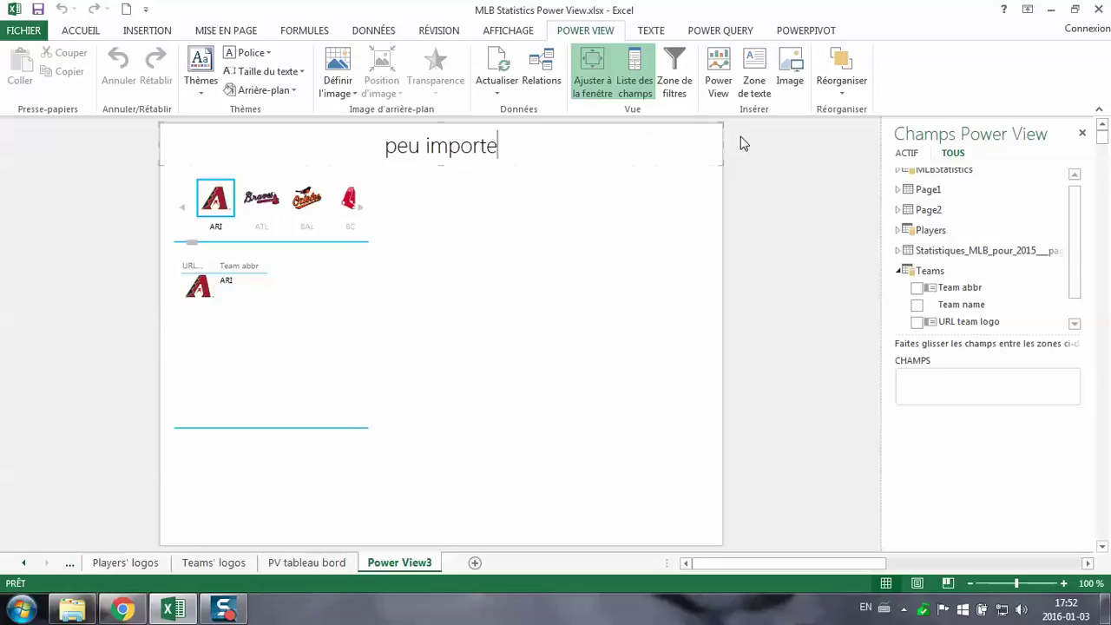
click(721, 121)
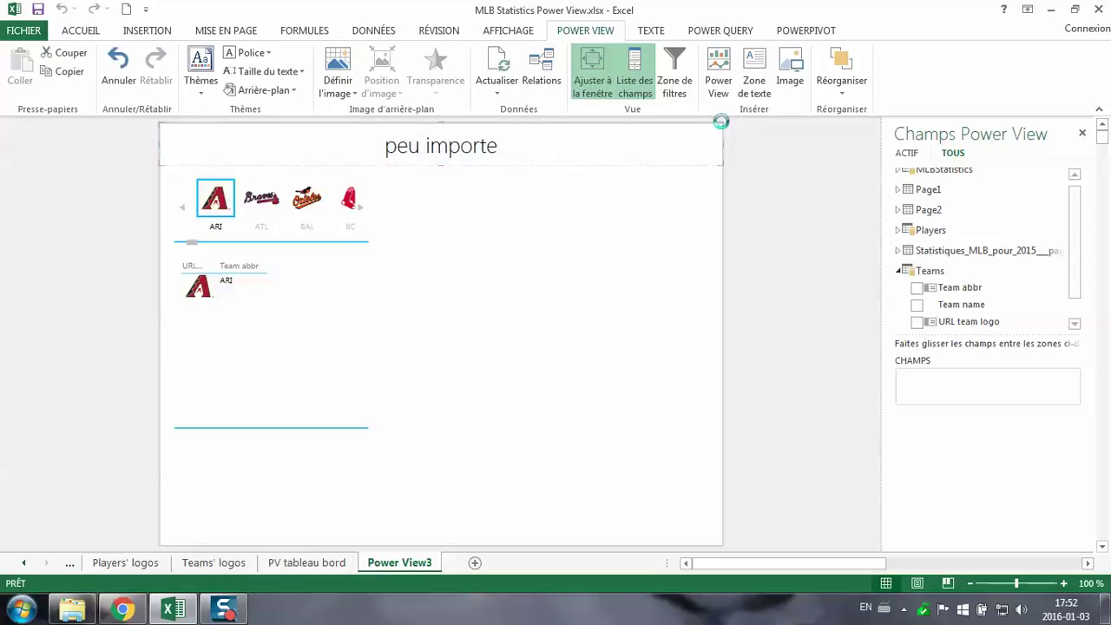
key(Delete)
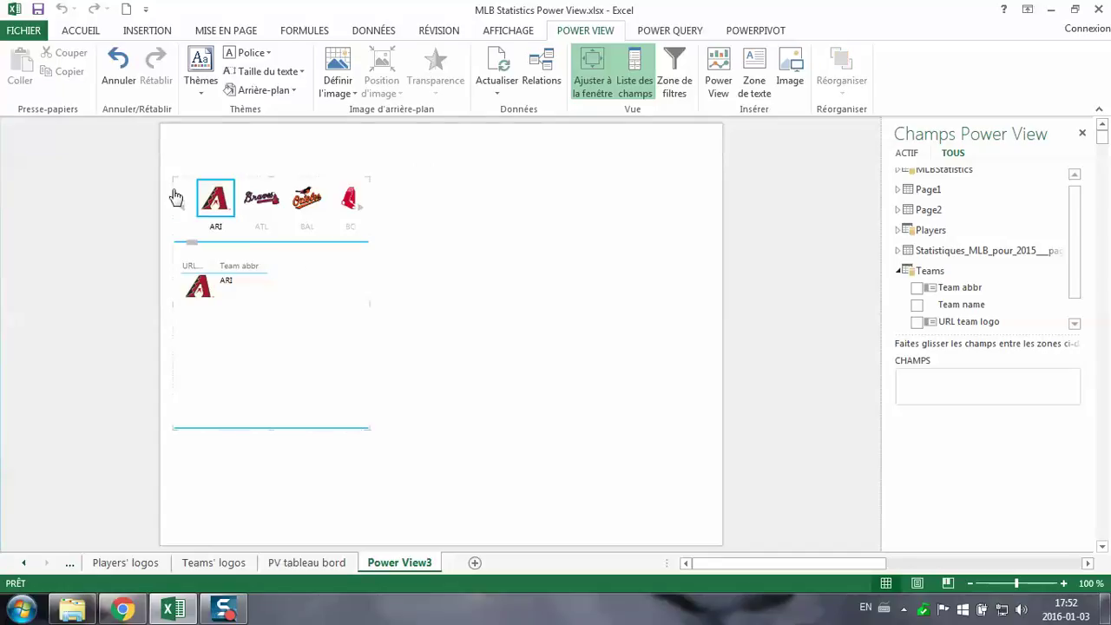
Stretch the logo tile visual to the page's top-left and bottom-right edges
drag(368, 427, 713, 538)
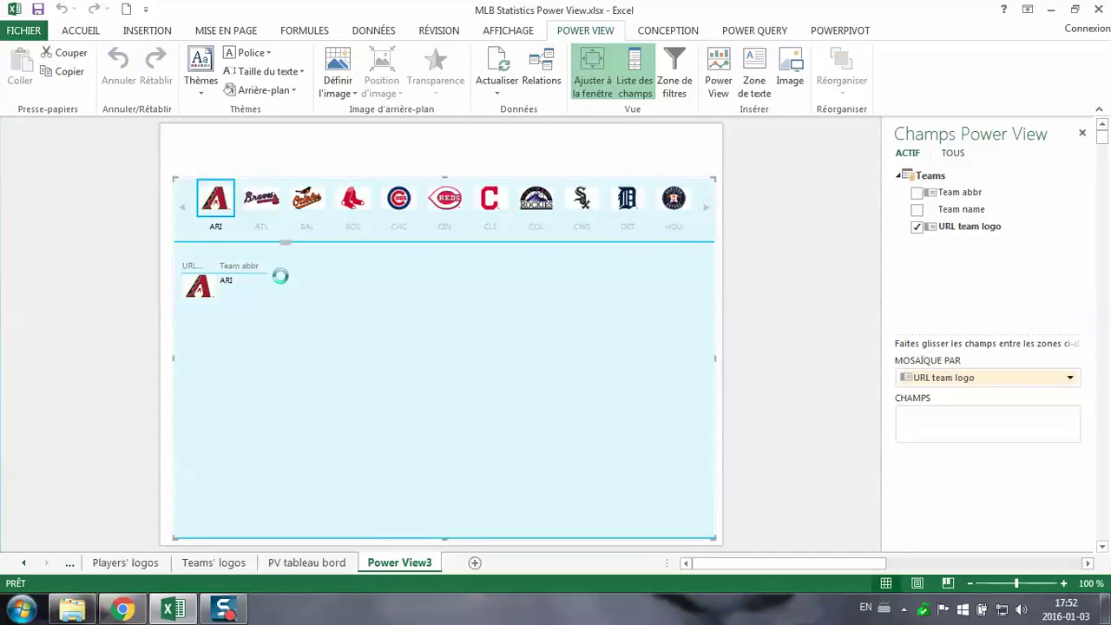
drag(173, 178, 166, 128)
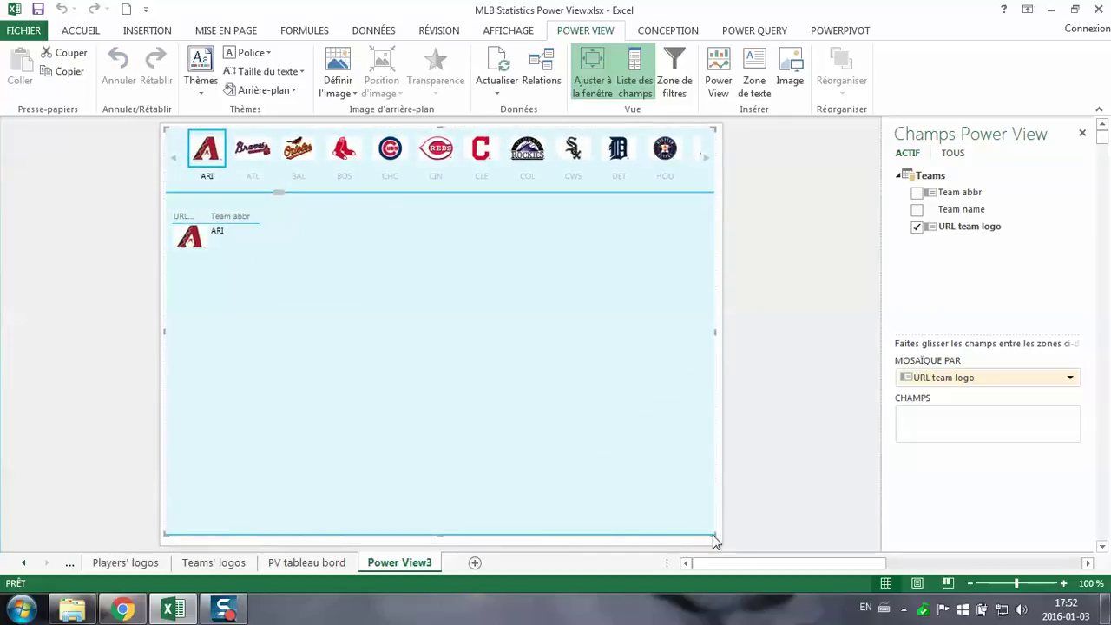
drag(711, 535, 720, 541)
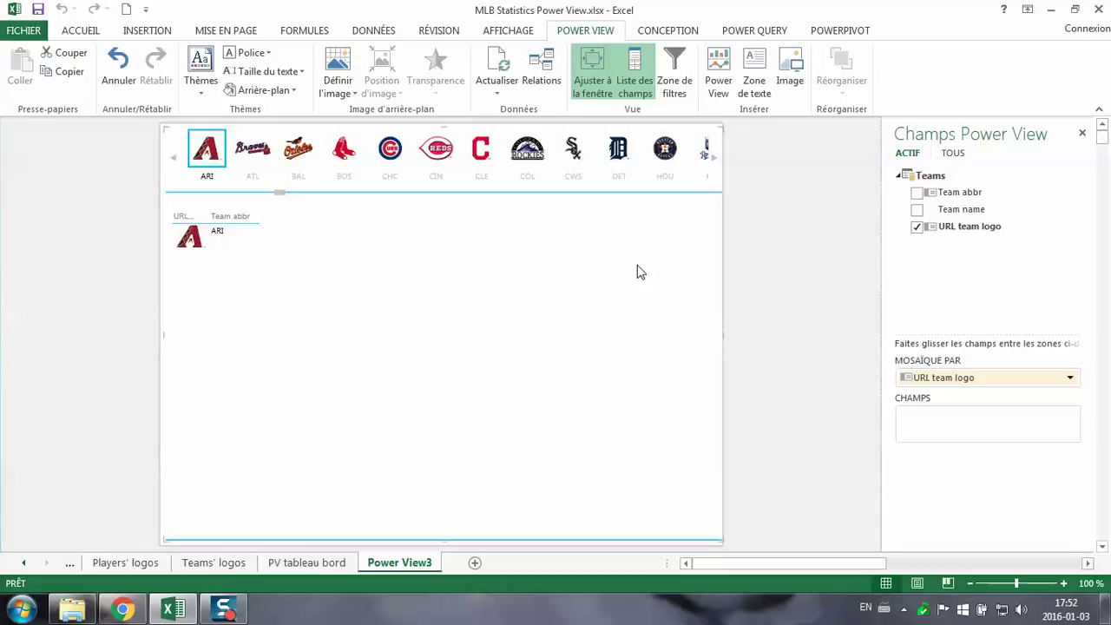
Add MLBStatistics Player and Player photo to the tiles and remove the logo/abbreviation table
click(955, 156)
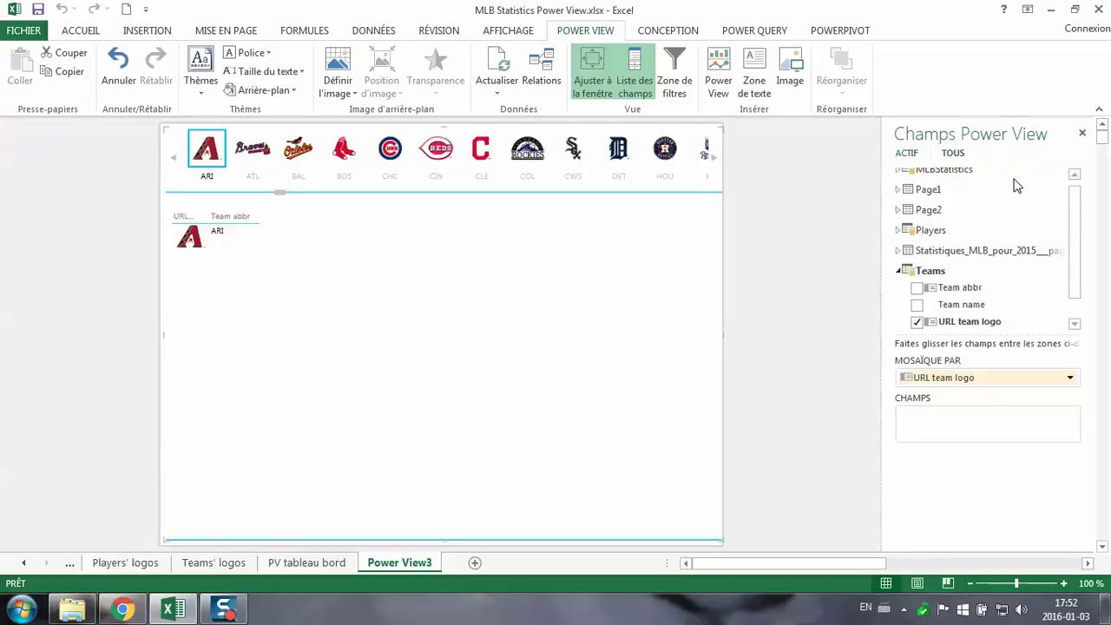
mouse_move(1074, 257)
mouse_down()
mouse_move(1074, 211)
mouse_move(1081, 251)
mouse_up()
click(1062, 173)
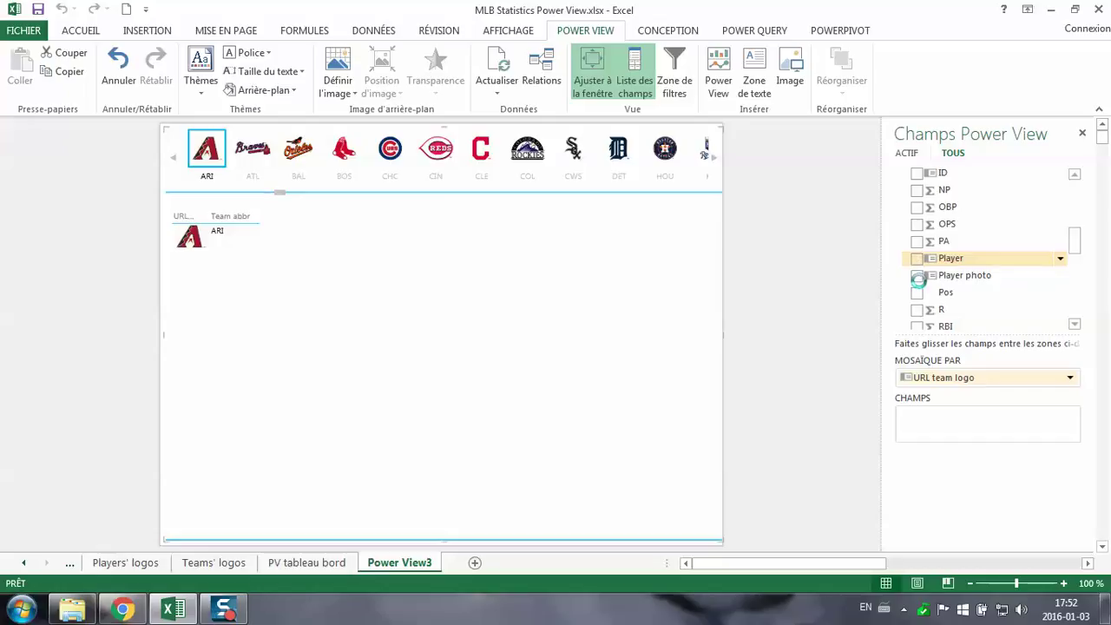
click(917, 275)
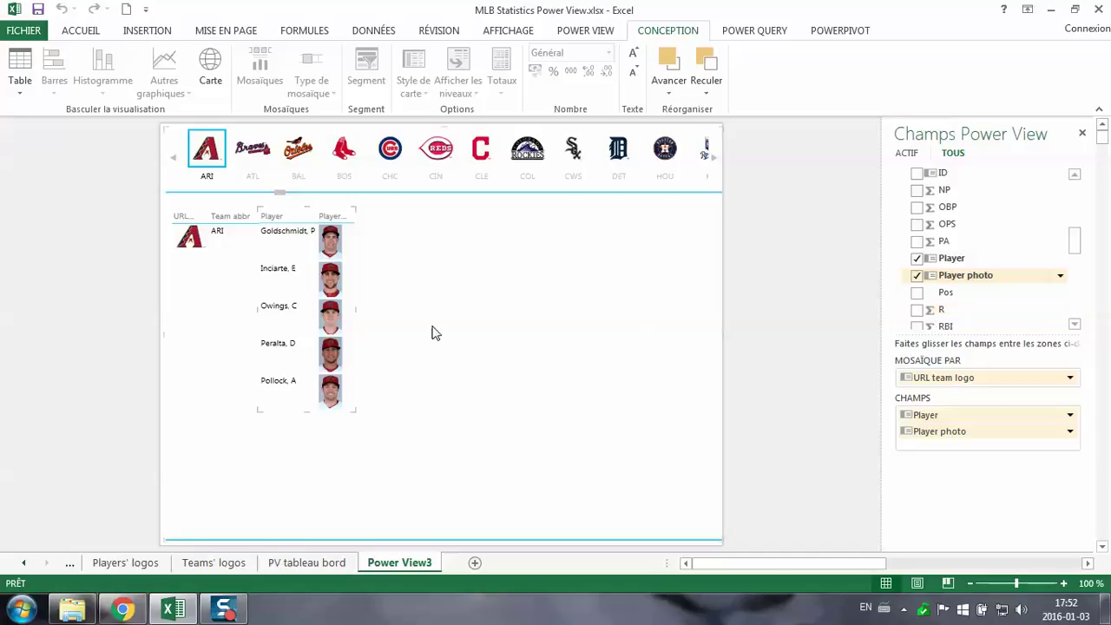
click(226, 269)
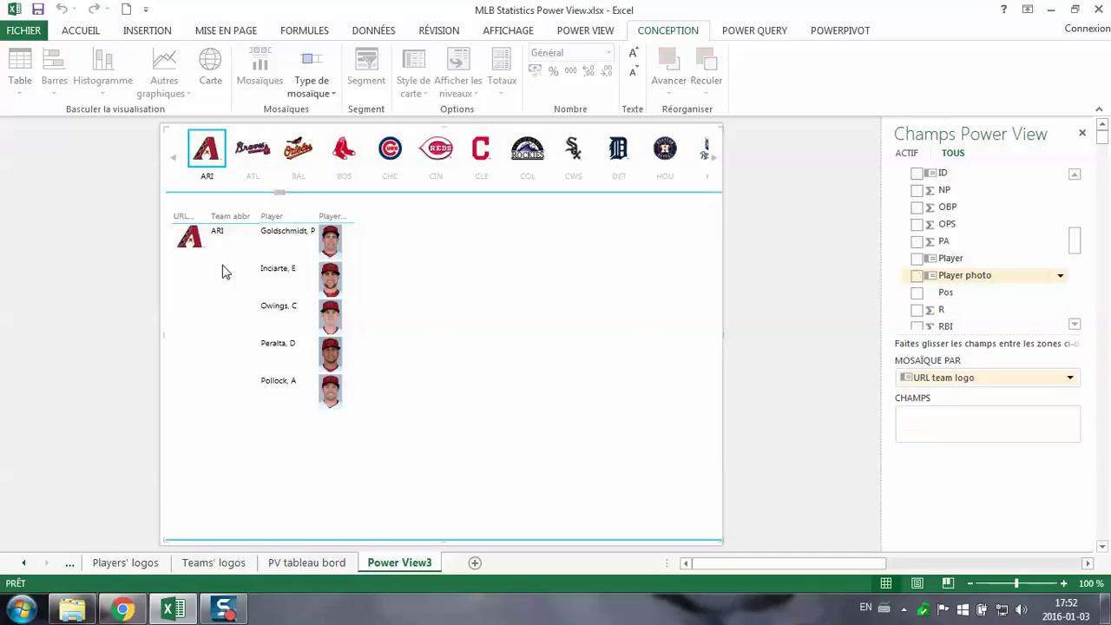
click(255, 209)
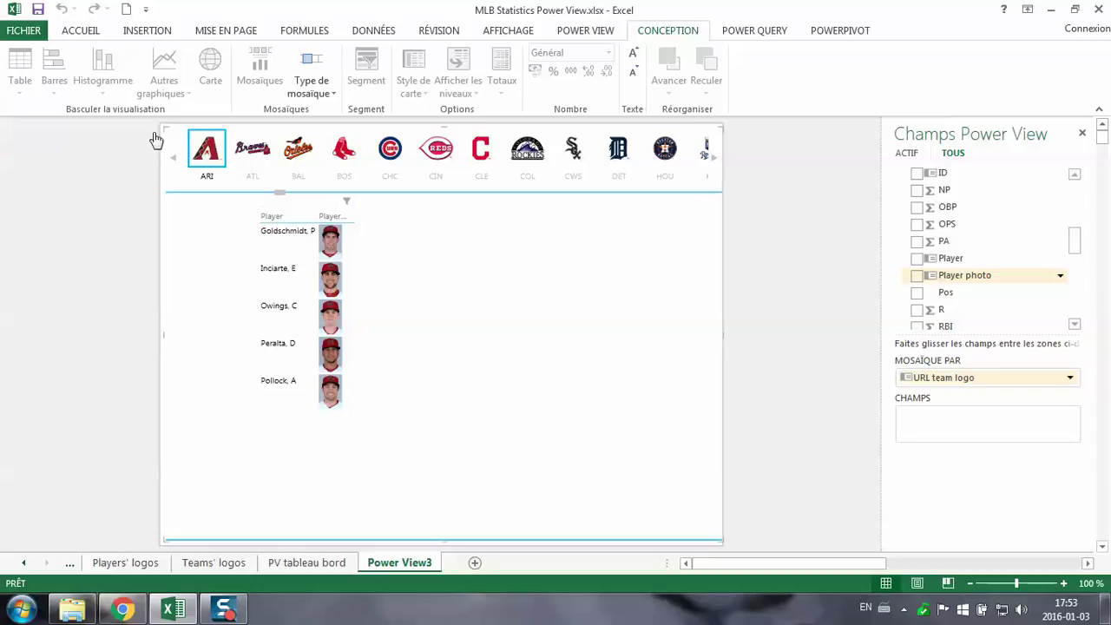
Convert the player table into cards and widen the card visual to the left
click(272, 234)
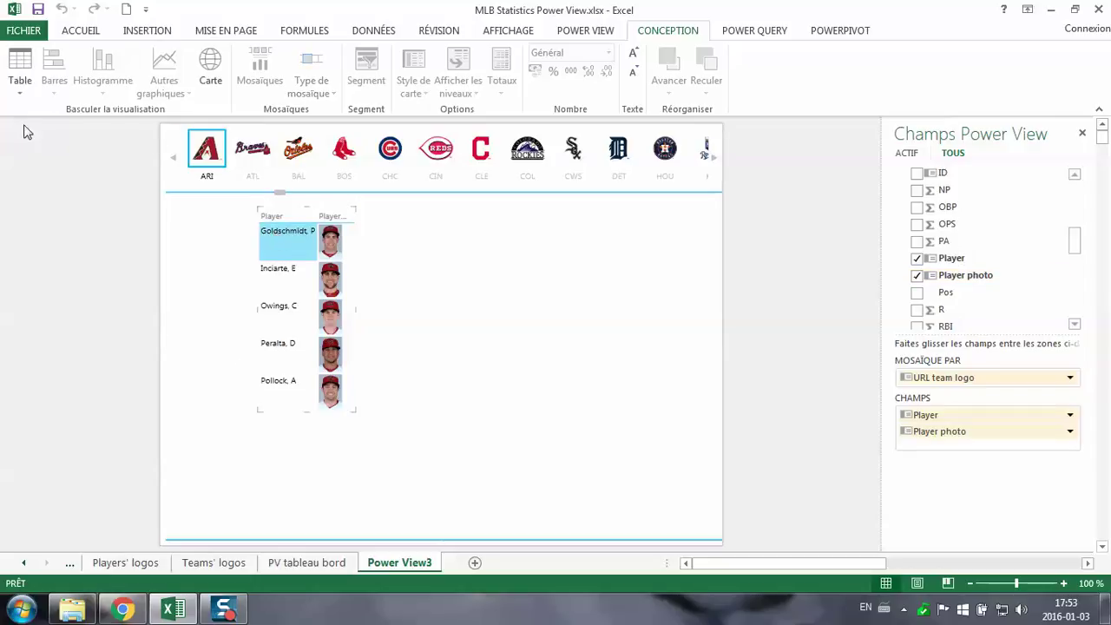
click(20, 87)
click(39, 151)
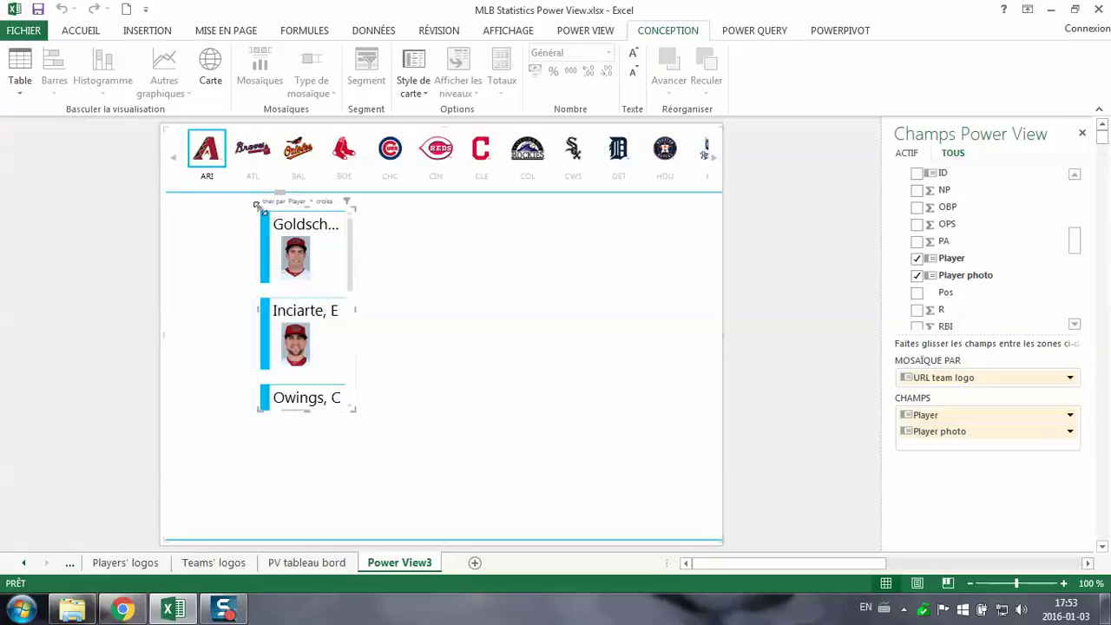
drag(258, 206, 176, 208)
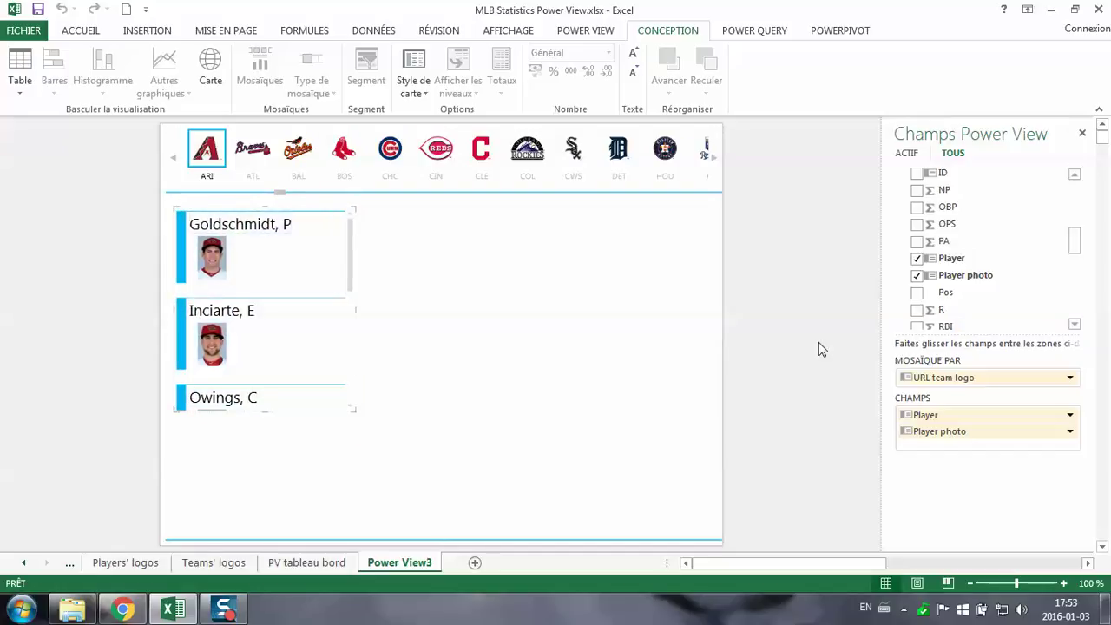
Add AB, R, RBI, 2B, 3B, HR and BB to the player cards
drag(1076, 247, 1075, 196)
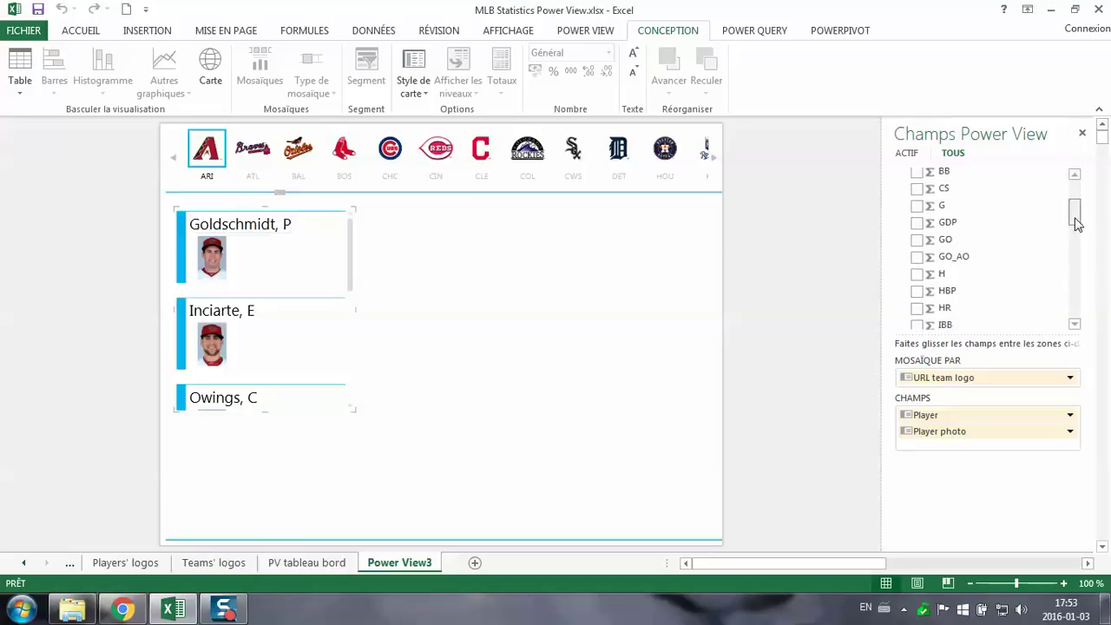
click(917, 227)
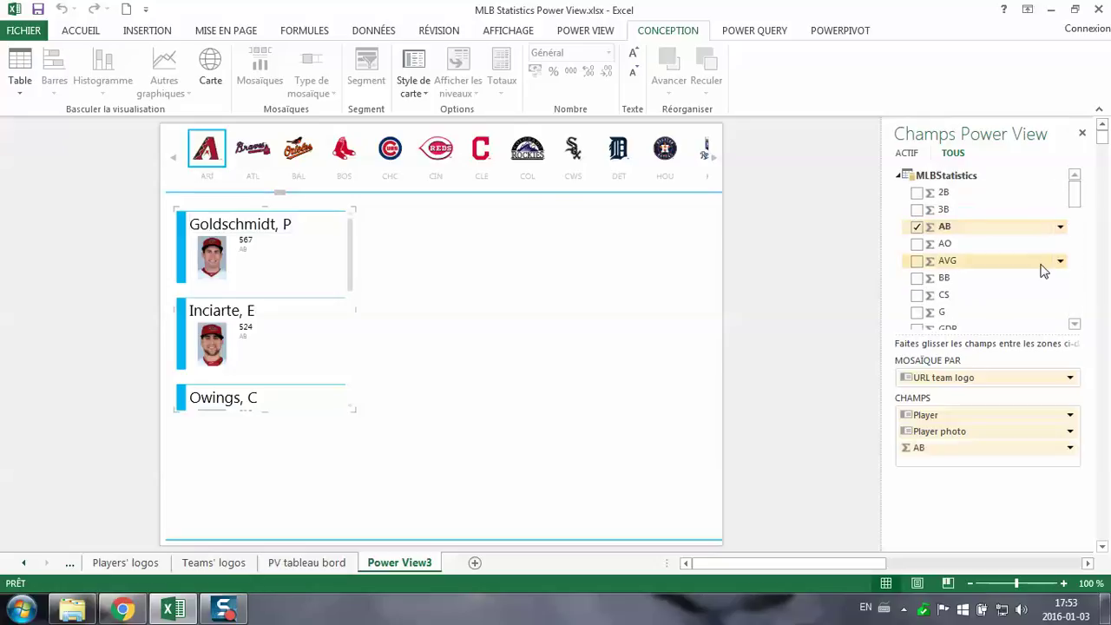
drag(1078, 203, 1075, 262)
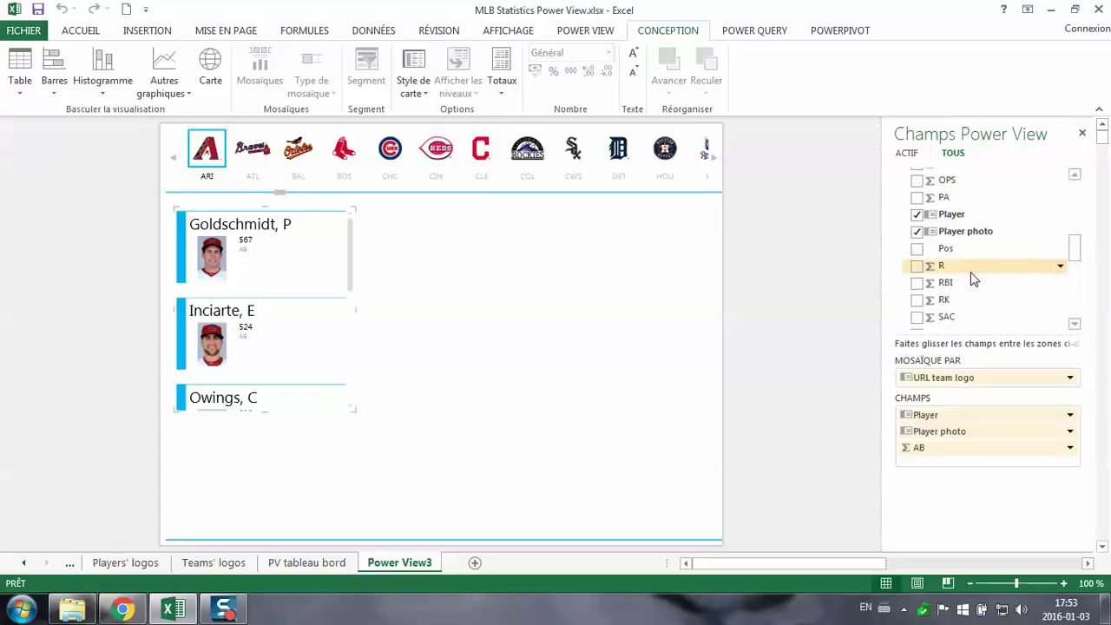
click(917, 265)
click(917, 283)
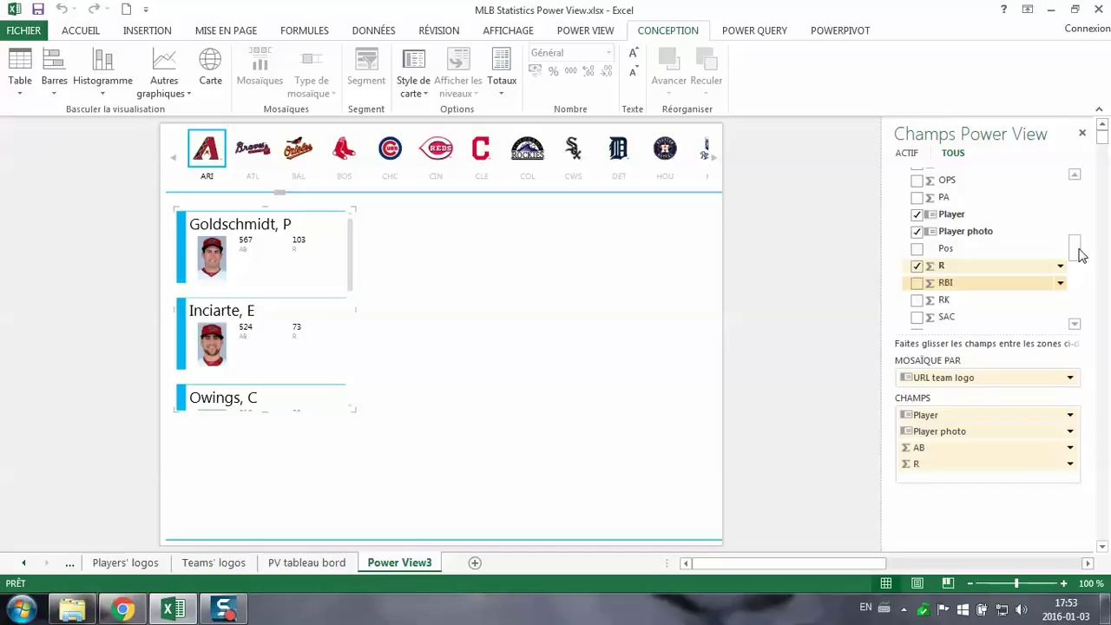
drag(1080, 254, 1076, 178)
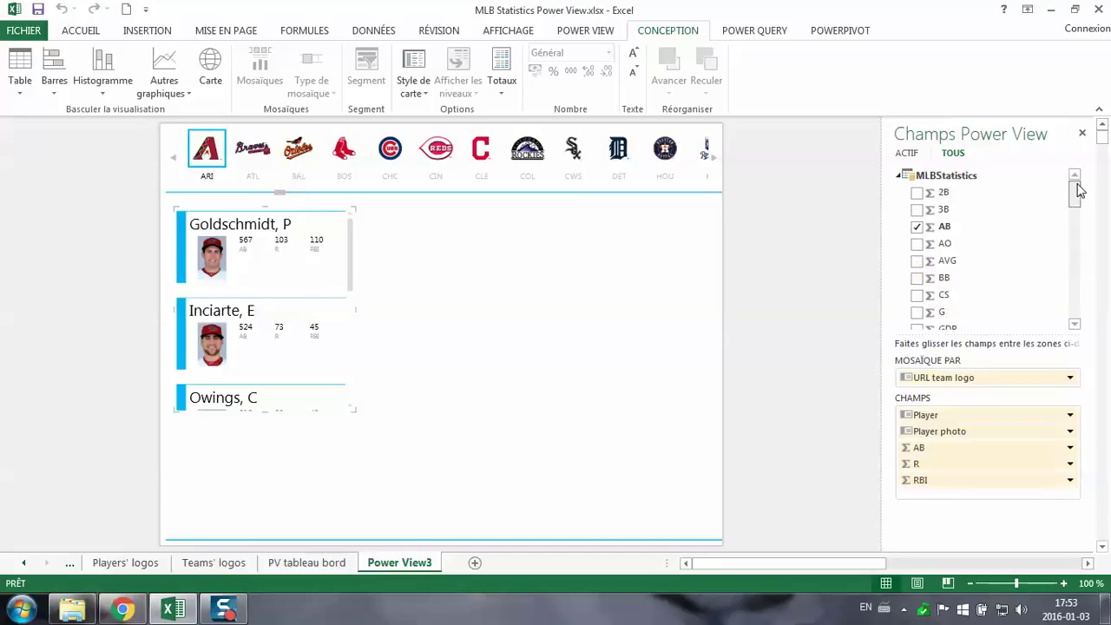
click(917, 210)
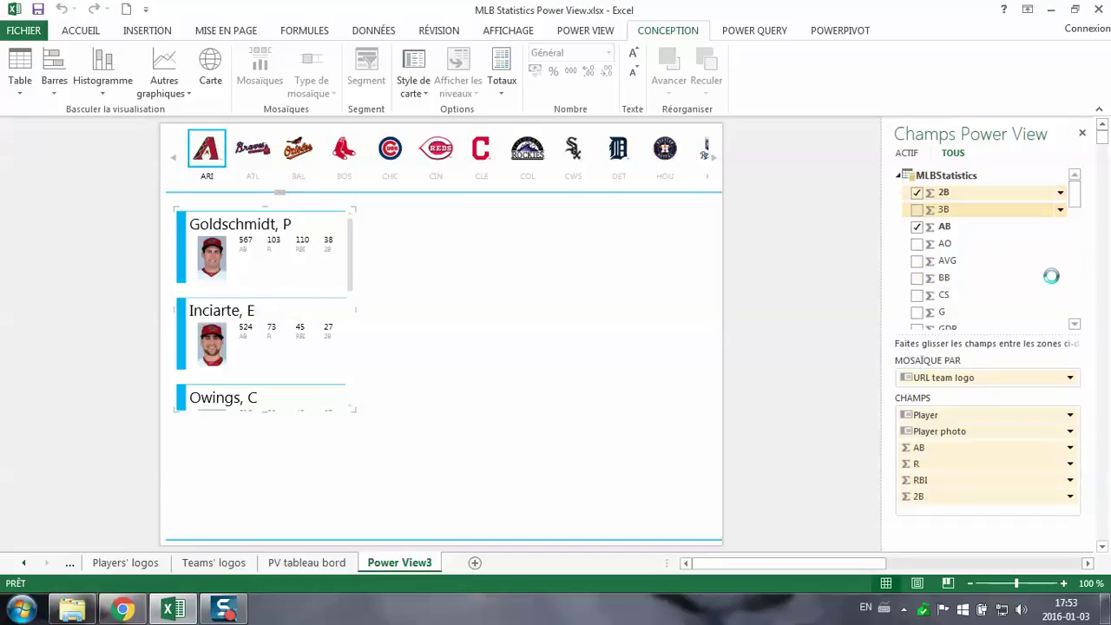
click(1075, 221)
click(922, 254)
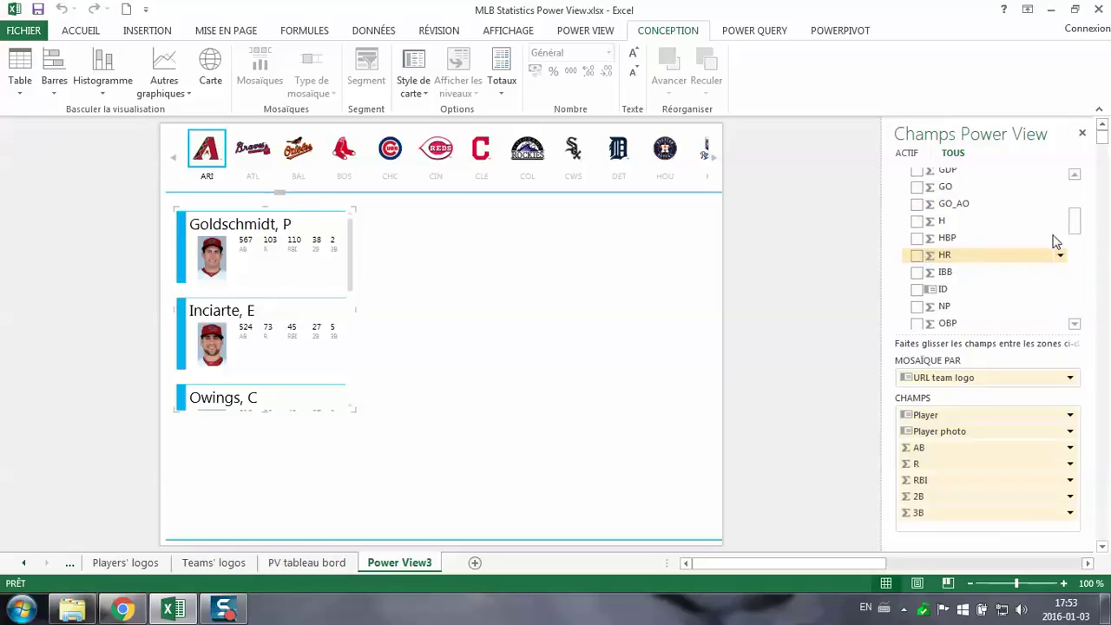
click(1075, 192)
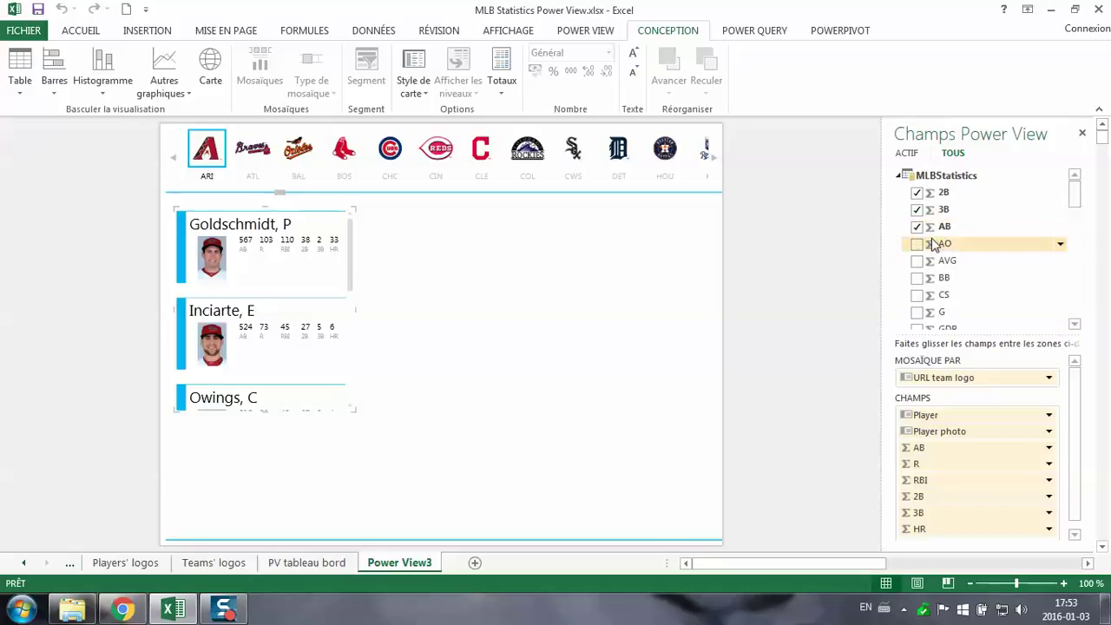
click(917, 278)
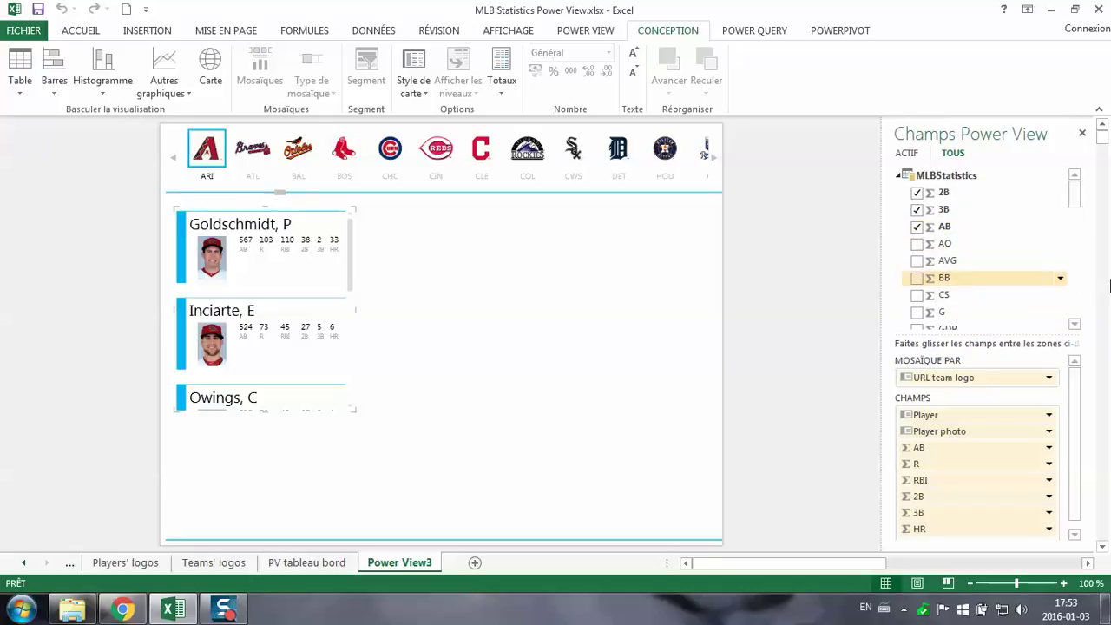
Add SO, AVG, SLG, OPS, SB, SF and Team to the player cards
drag(1075, 217, 1069, 275)
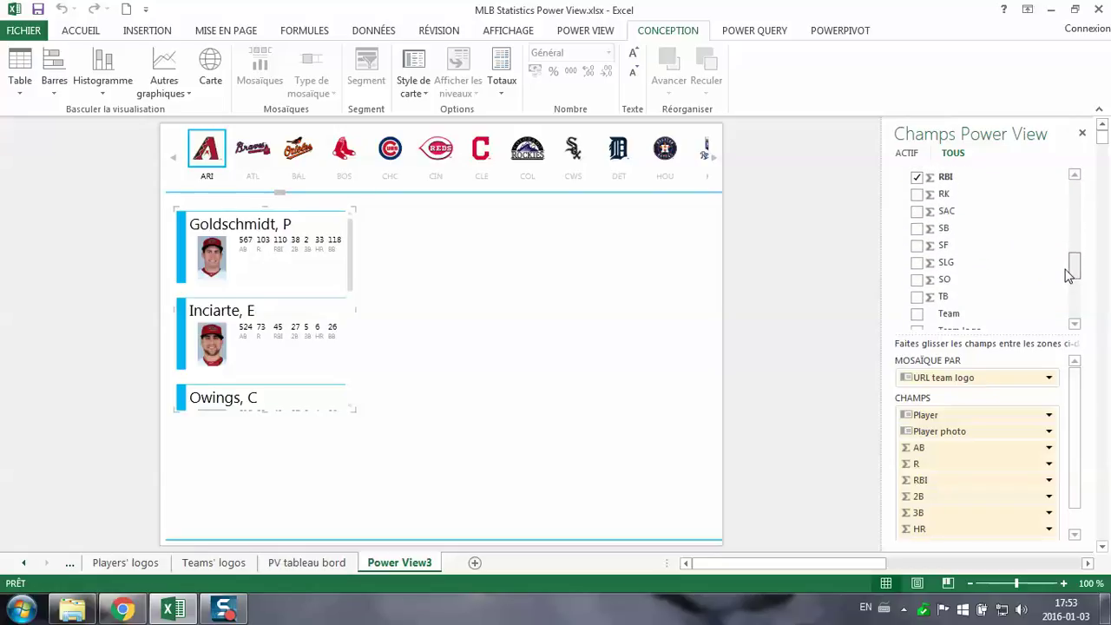
click(917, 279)
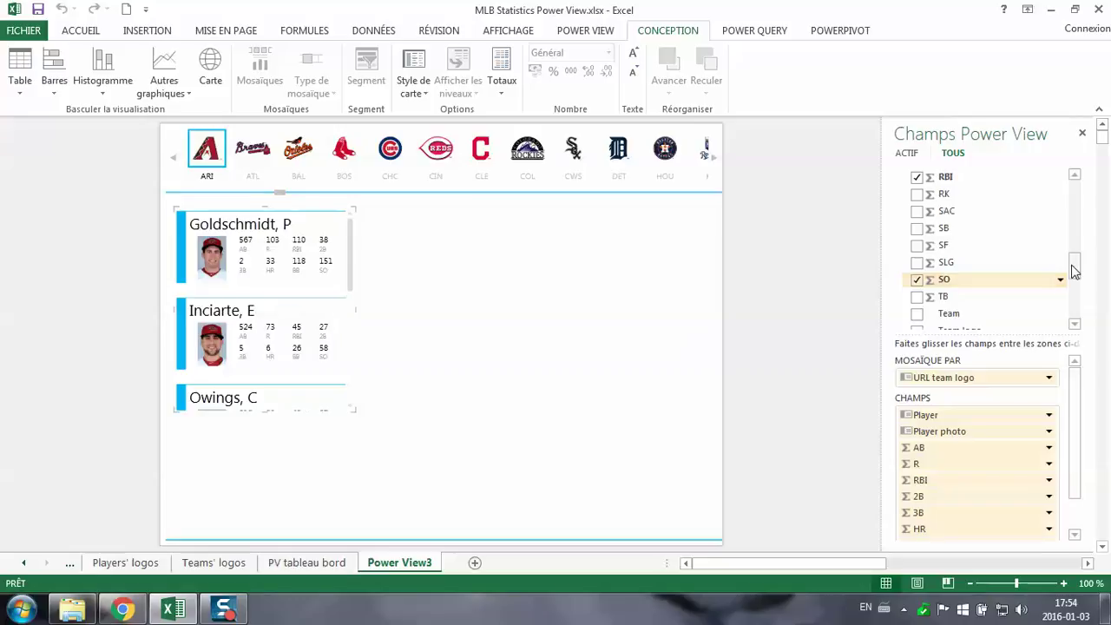
drag(1074, 271, 1076, 198)
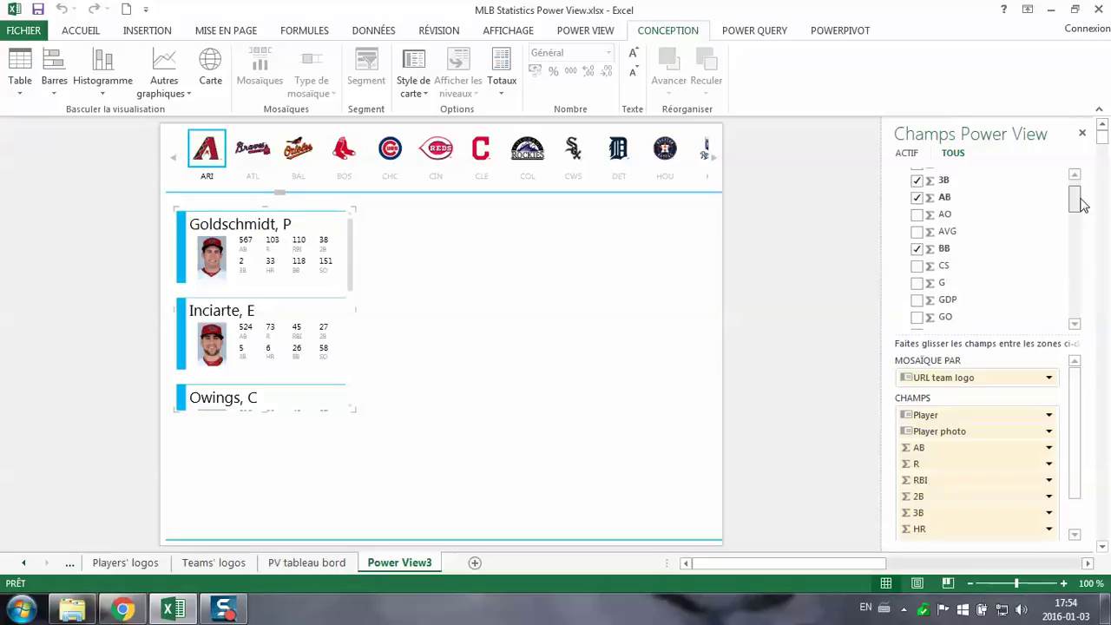
click(917, 231)
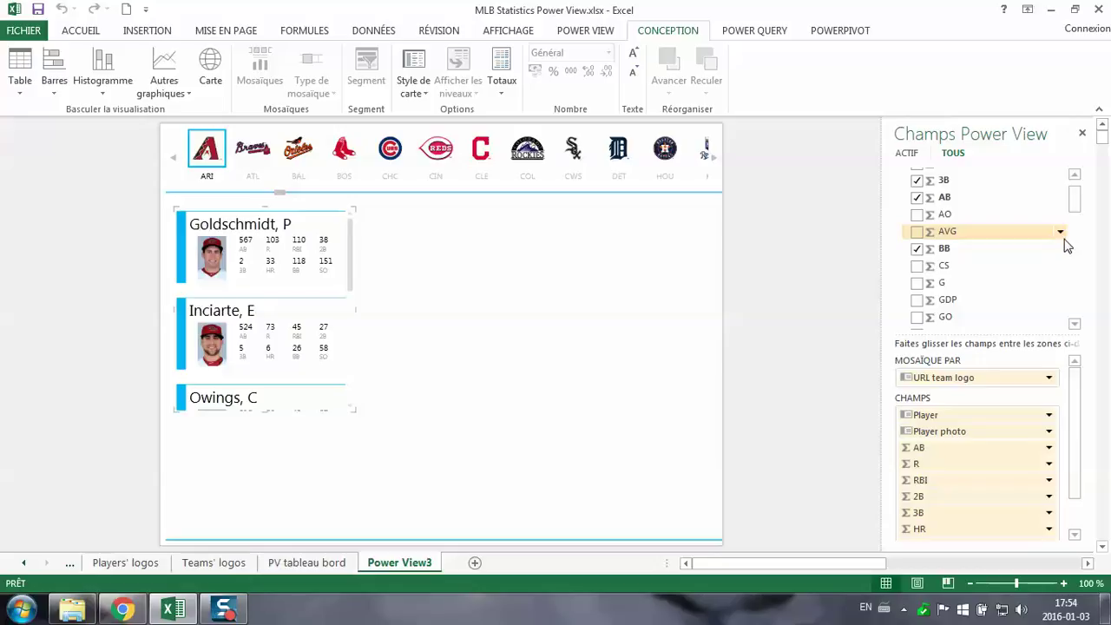
drag(1074, 208, 1074, 275)
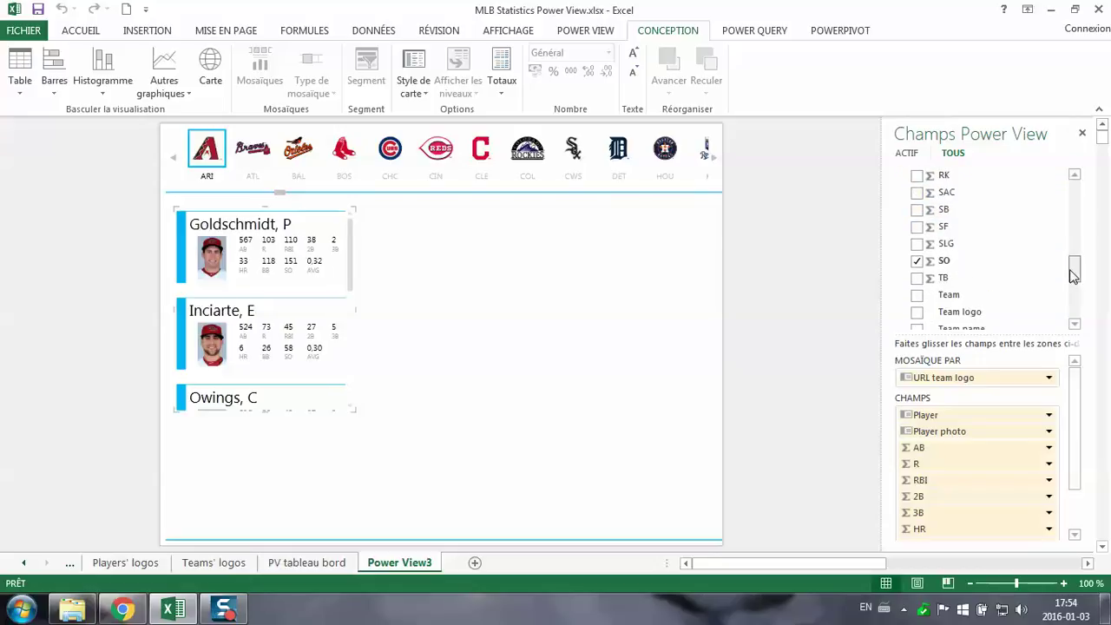
click(916, 243)
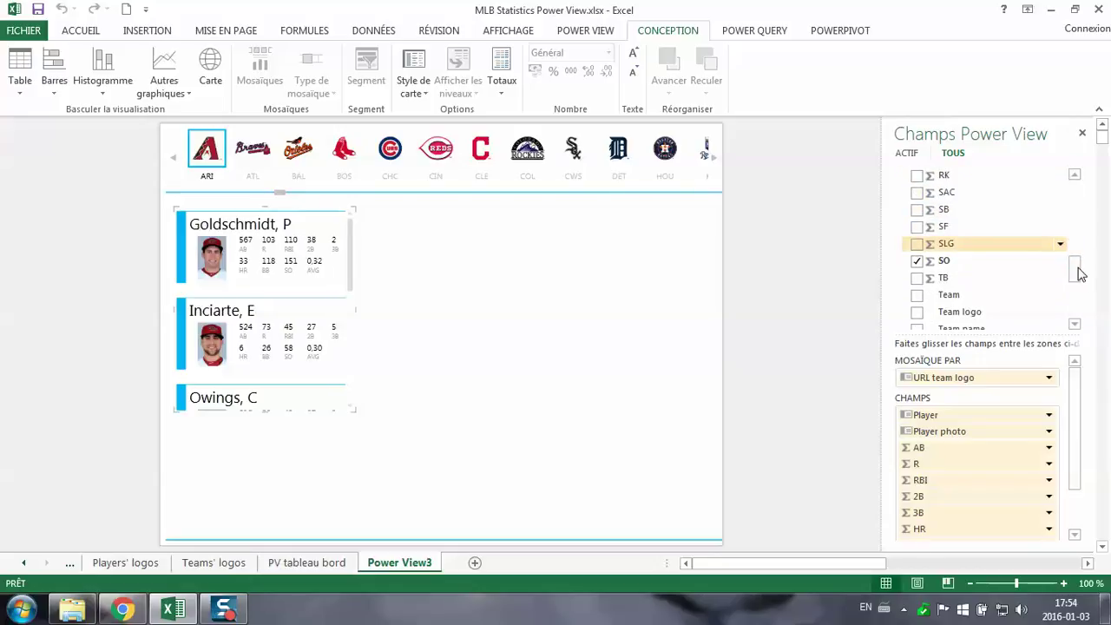
drag(1080, 275, 1076, 242)
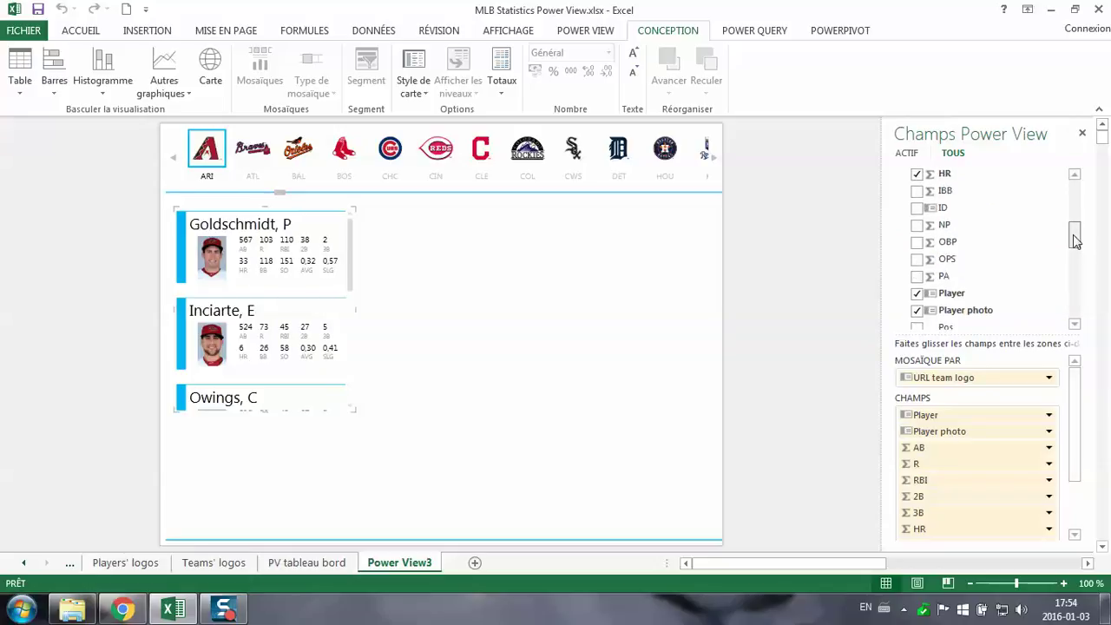
click(917, 261)
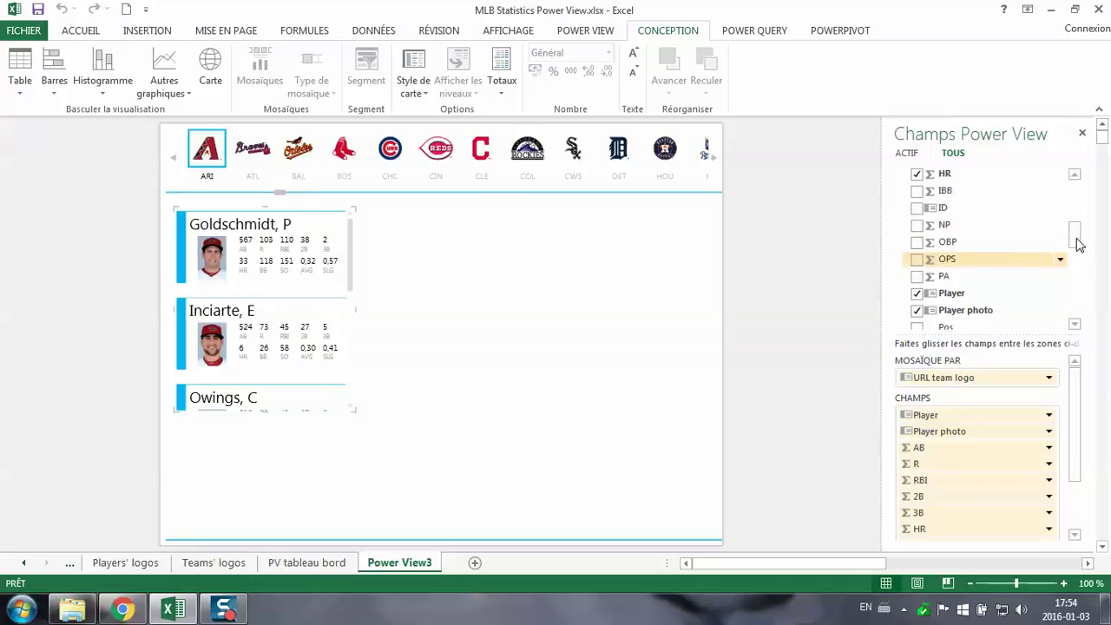
drag(1076, 244, 1073, 270)
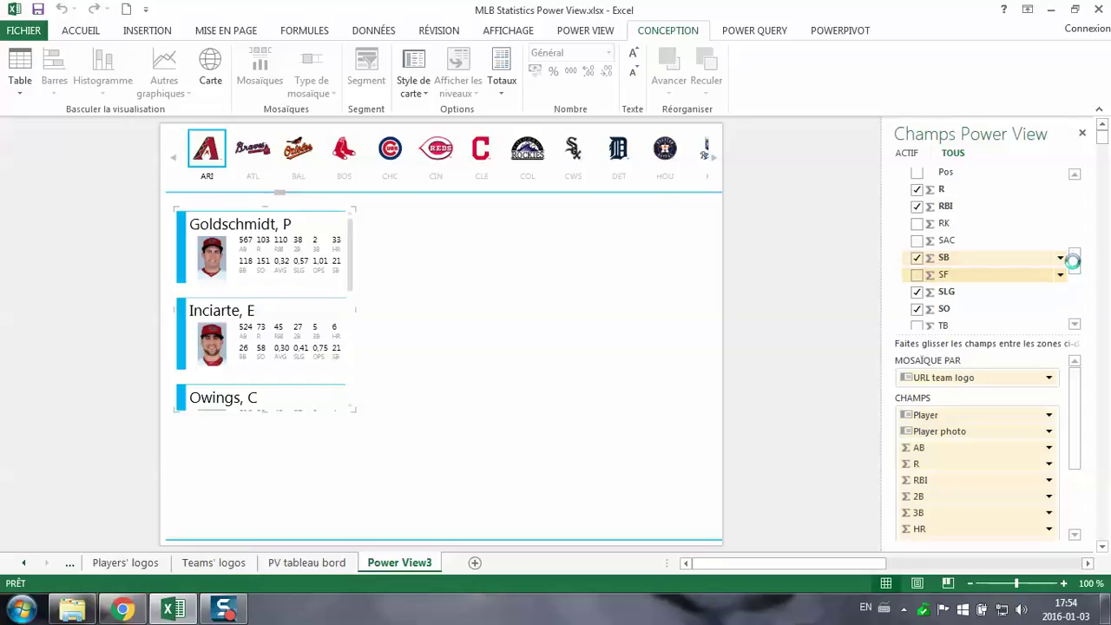
scroll(1076, 287, down, 3)
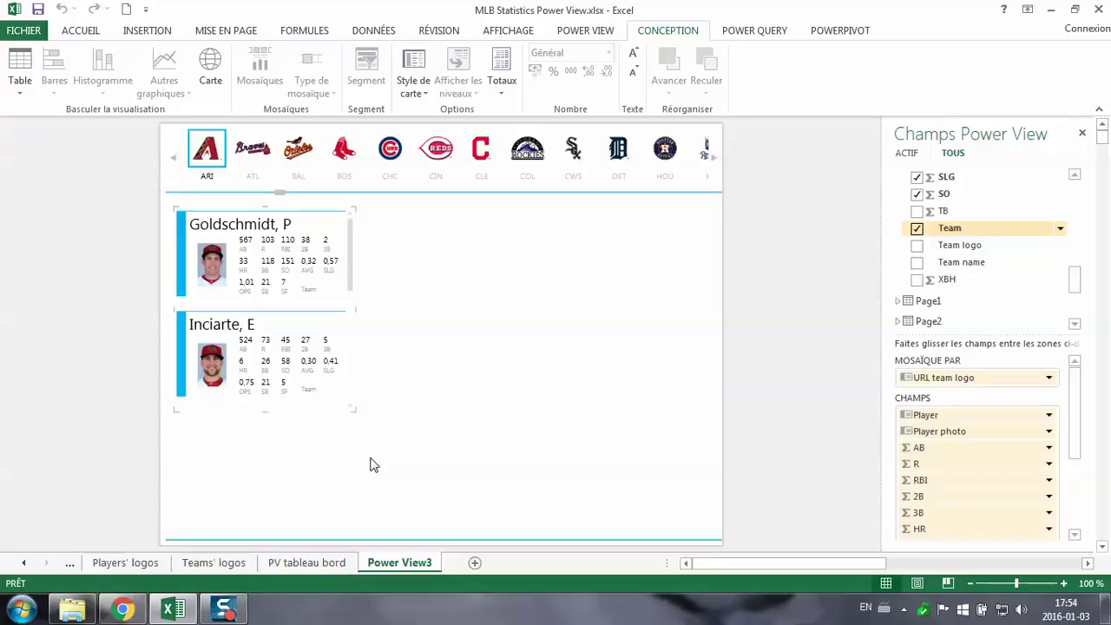
Reshape the card visual wider and shorter so each card's stats fit in two rows
drag(352, 408, 446, 288)
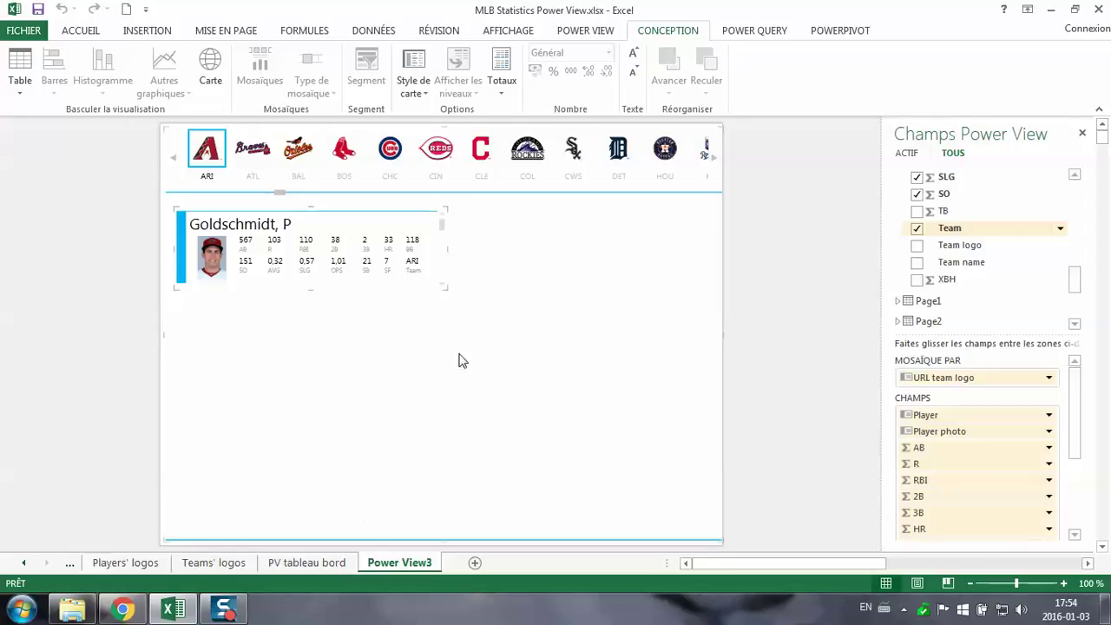
click(337, 403)
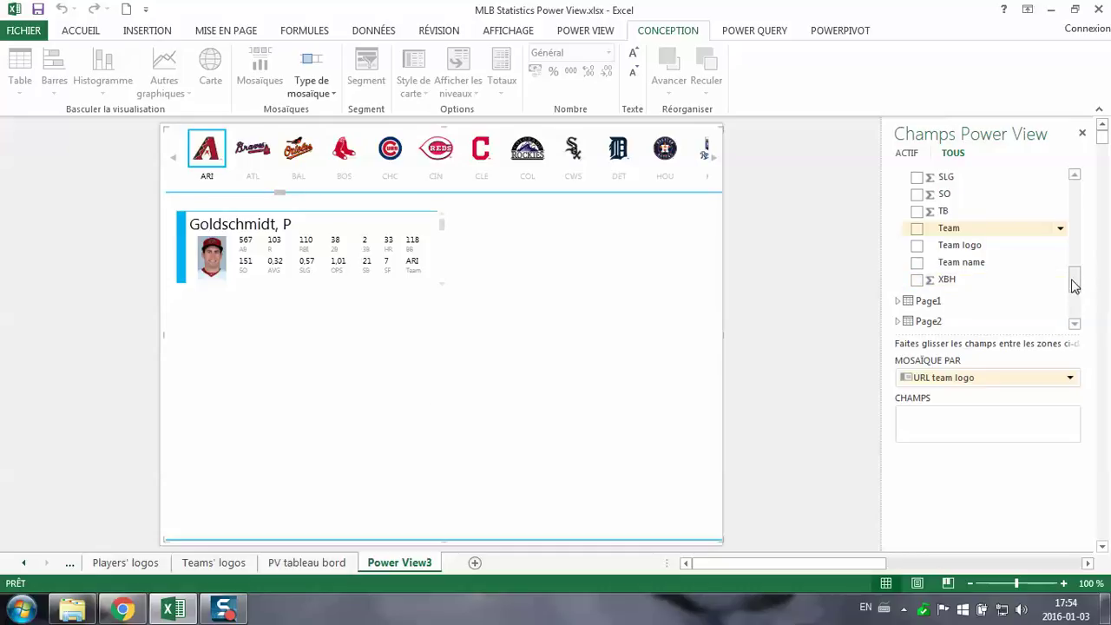
drag(1075, 284, 1074, 246)
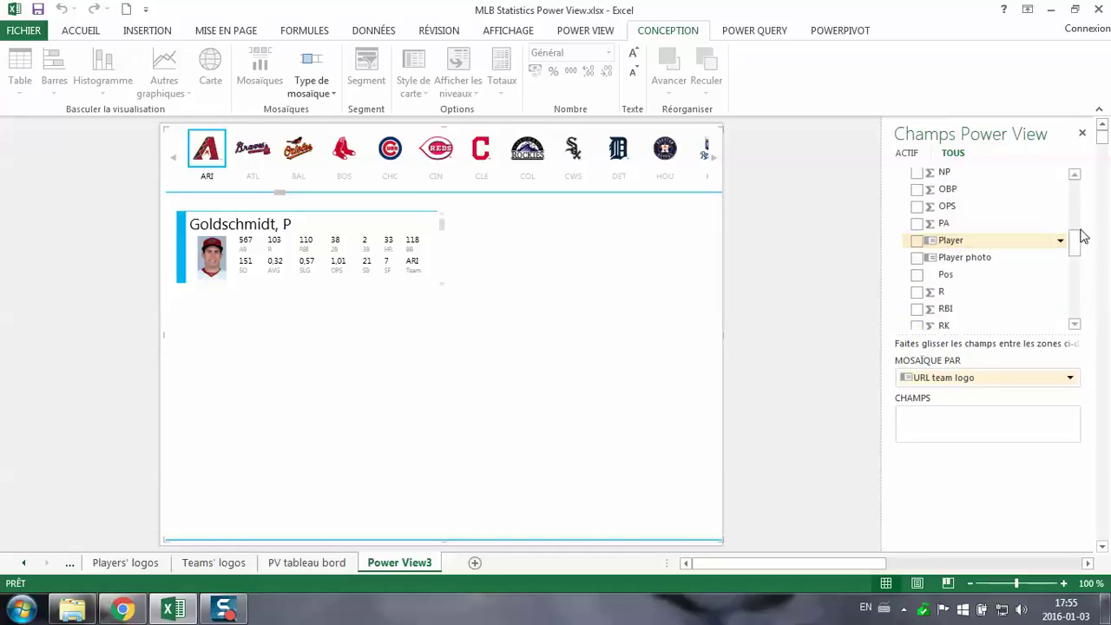
Build a new Player and AB table beside the card, totaling 2677 at-bats
drag(1074, 242, 1068, 197)
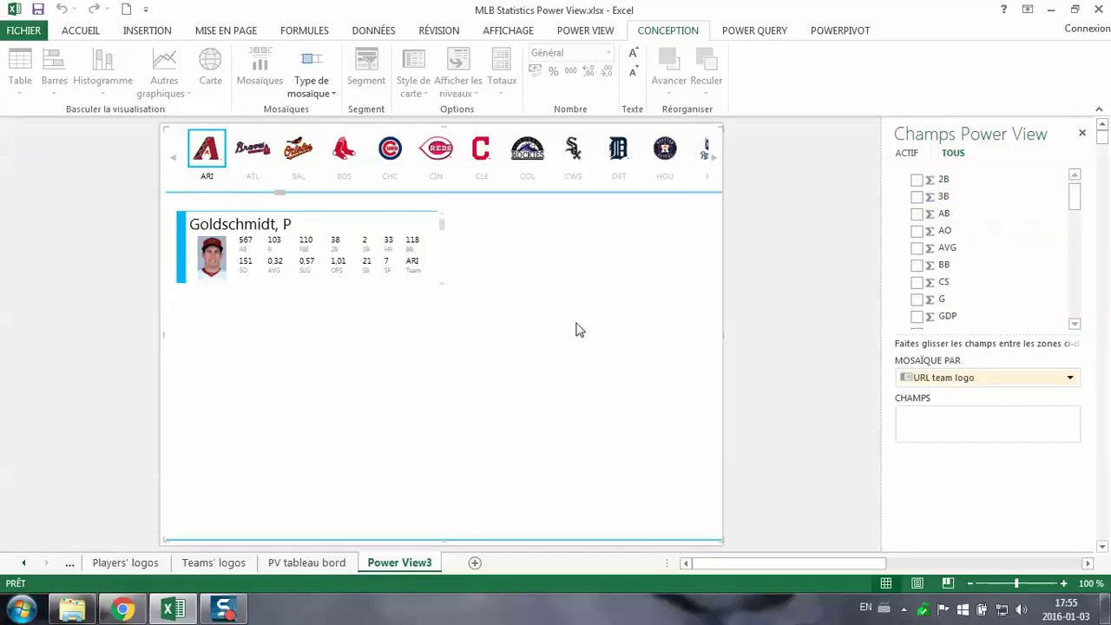
drag(1074, 198, 1074, 235)
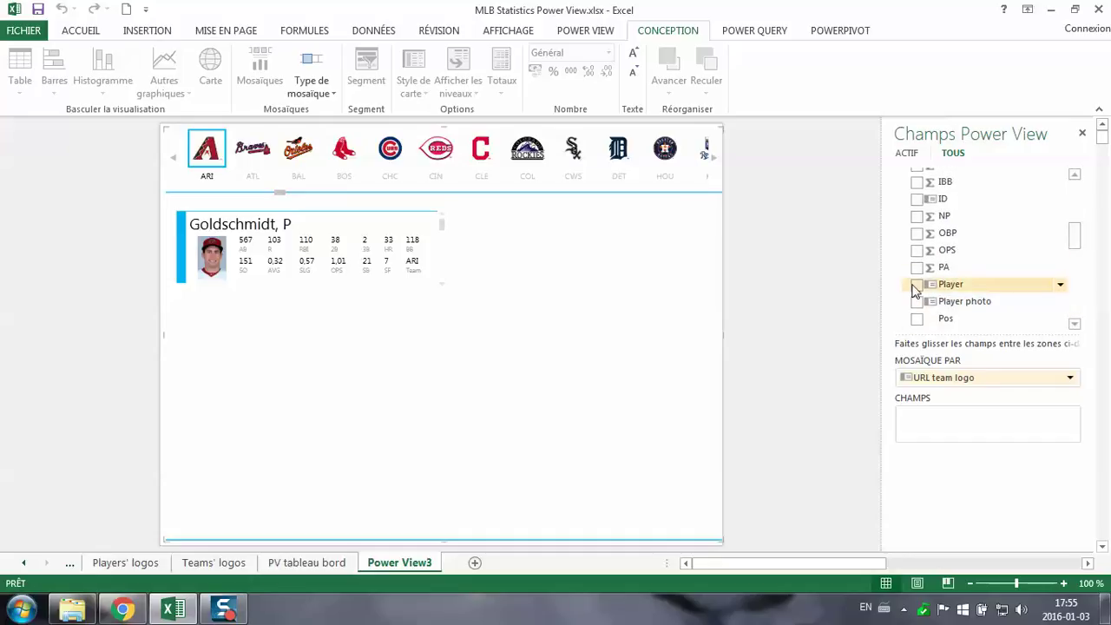
click(949, 284)
drag(1079, 248, 1077, 186)
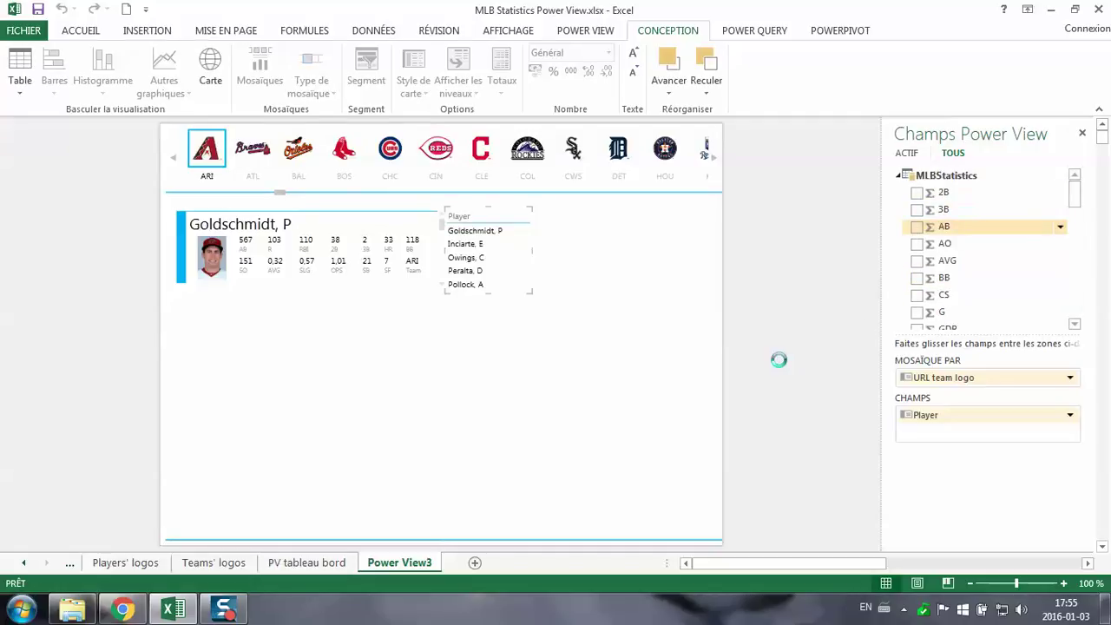
click(916, 226)
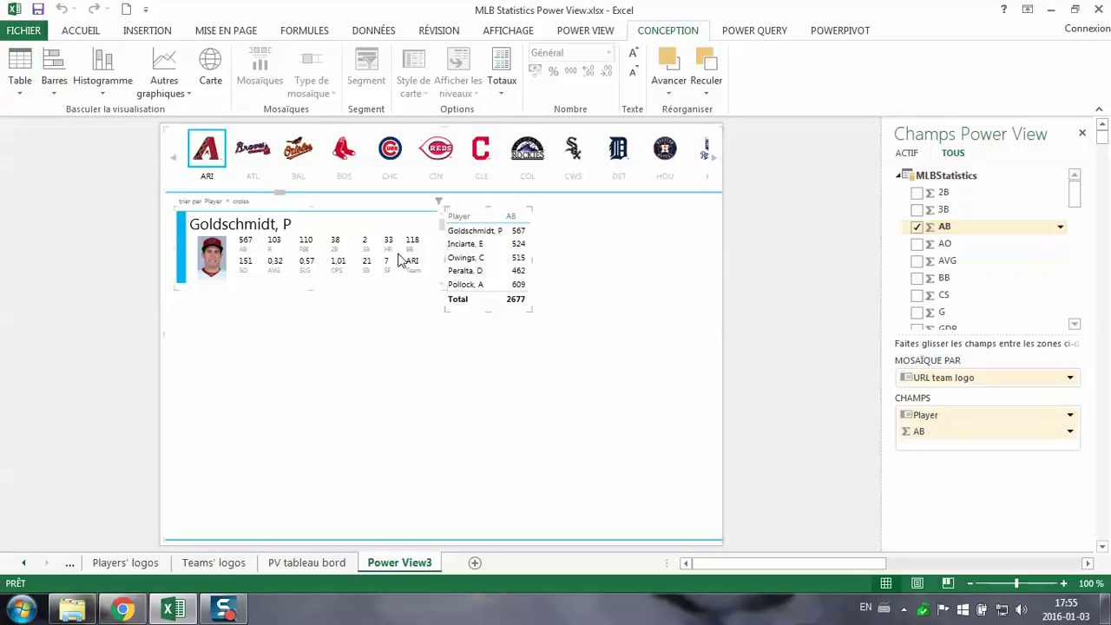
click(55, 94)
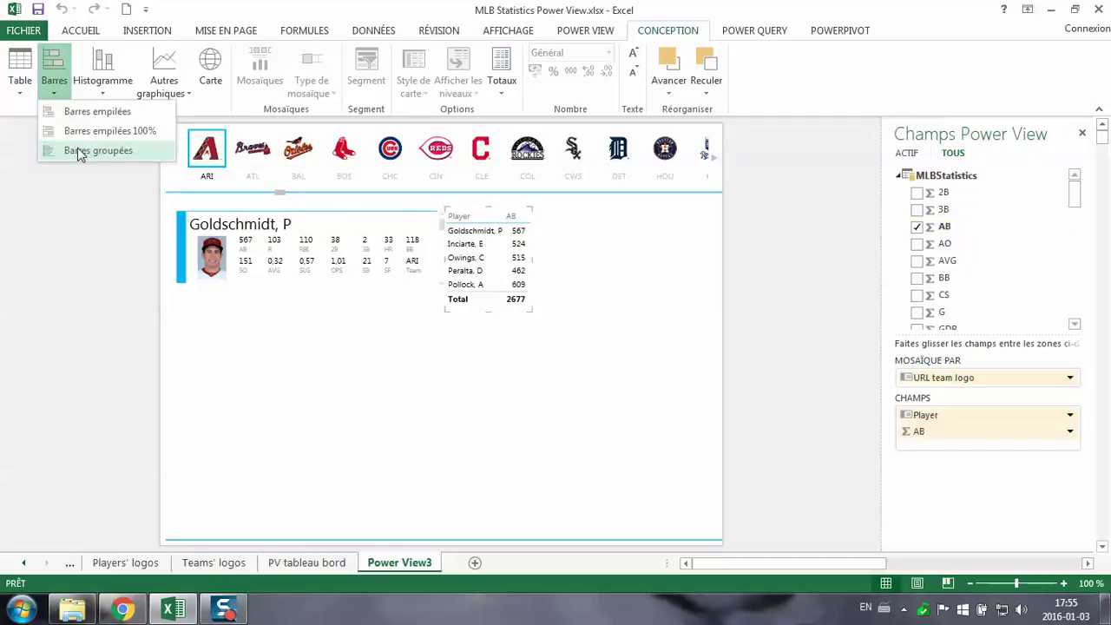
Convert the player AB table to a clustered bar chart, move it under the card, enlarge it and check its sort options
click(77, 150)
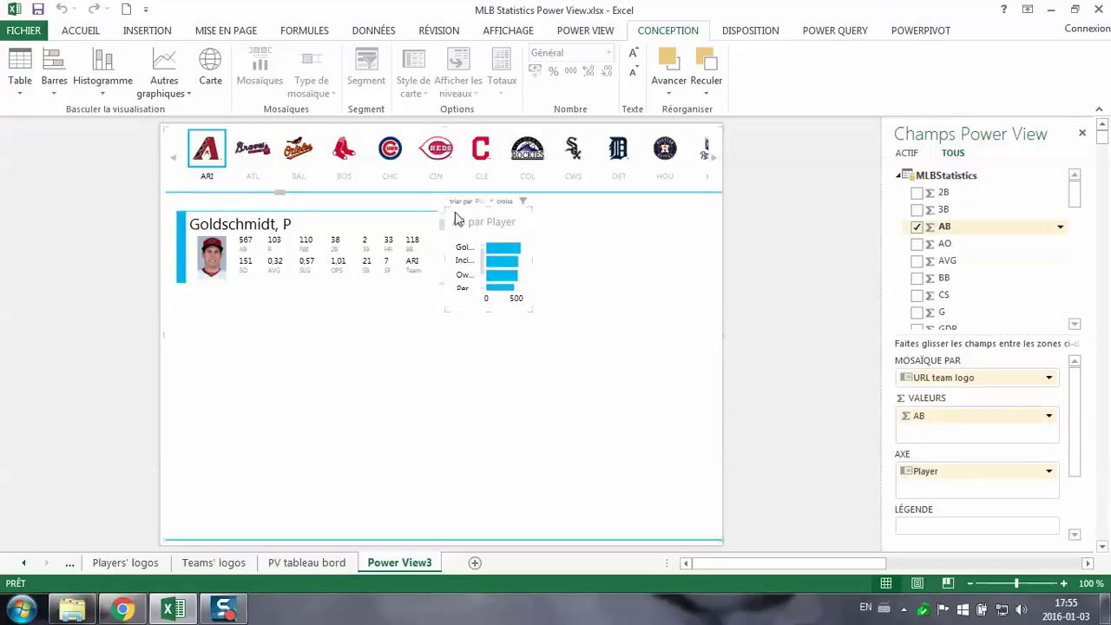
drag(453, 215, 184, 303)
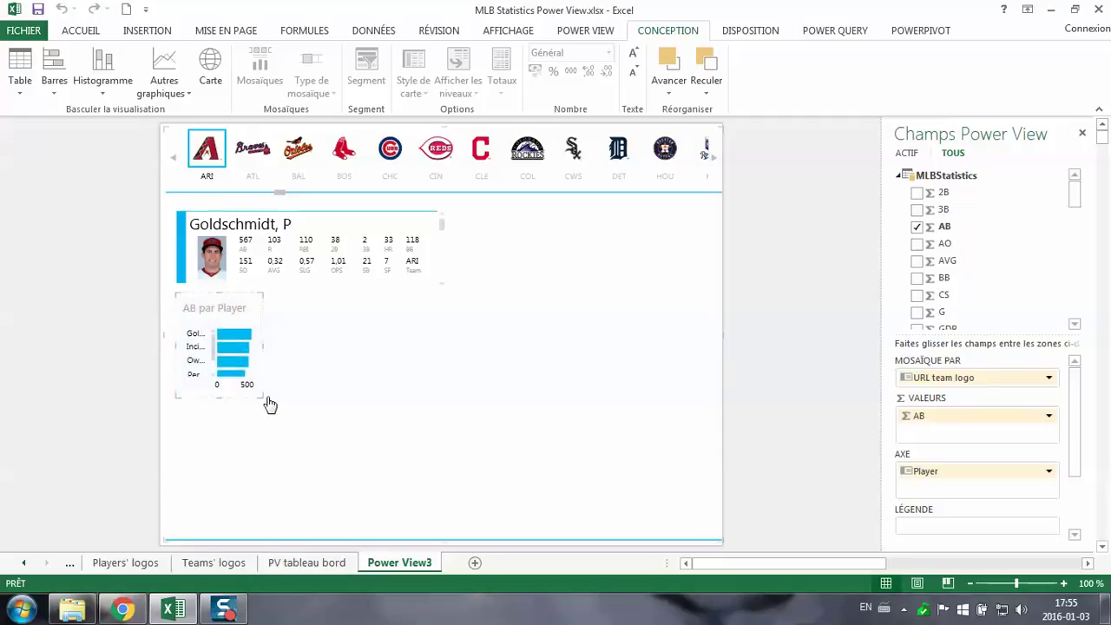
mouse_move(264, 397)
mouse_down()
mouse_move(453, 526)
mouse_move(440, 517)
mouse_up()
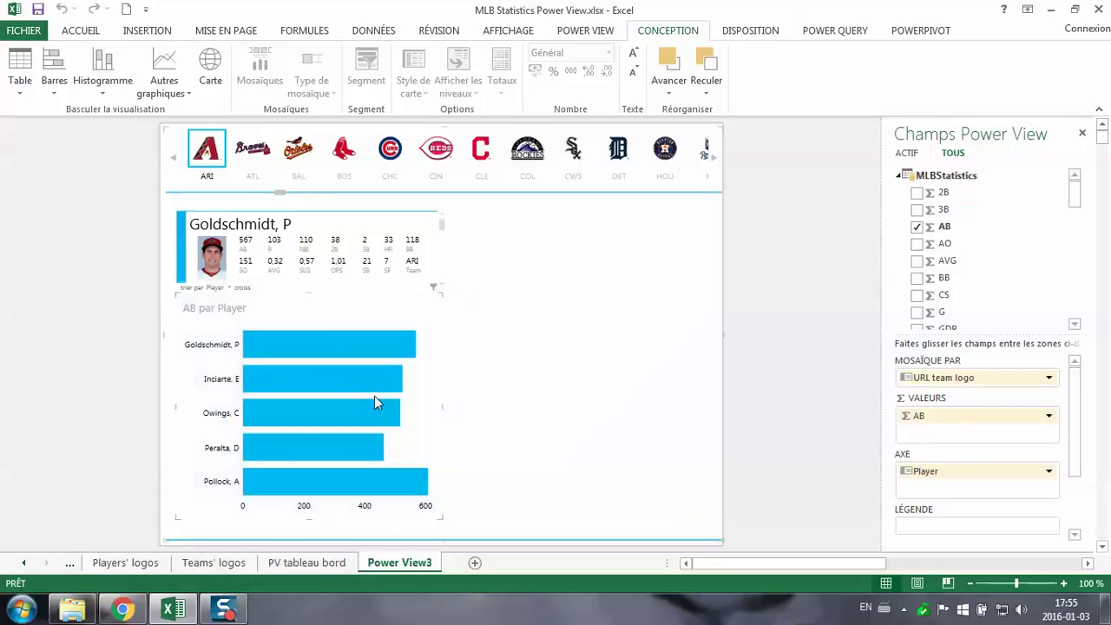
click(215, 288)
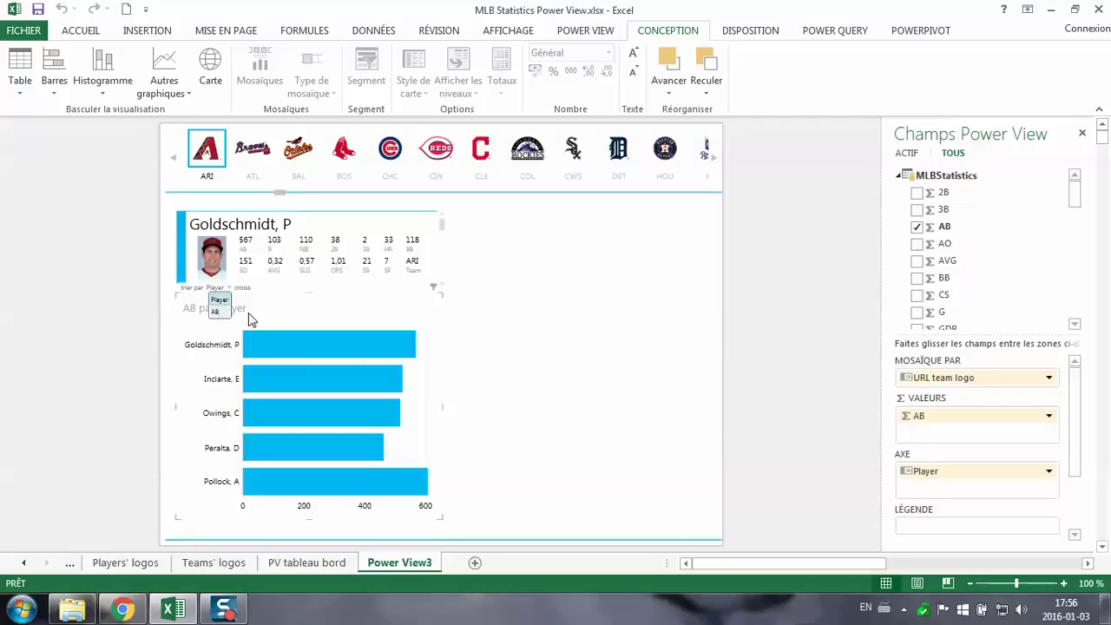
Sort the player bars by AB and give the bar chart one horizontal axis across all team tiles
click(216, 311)
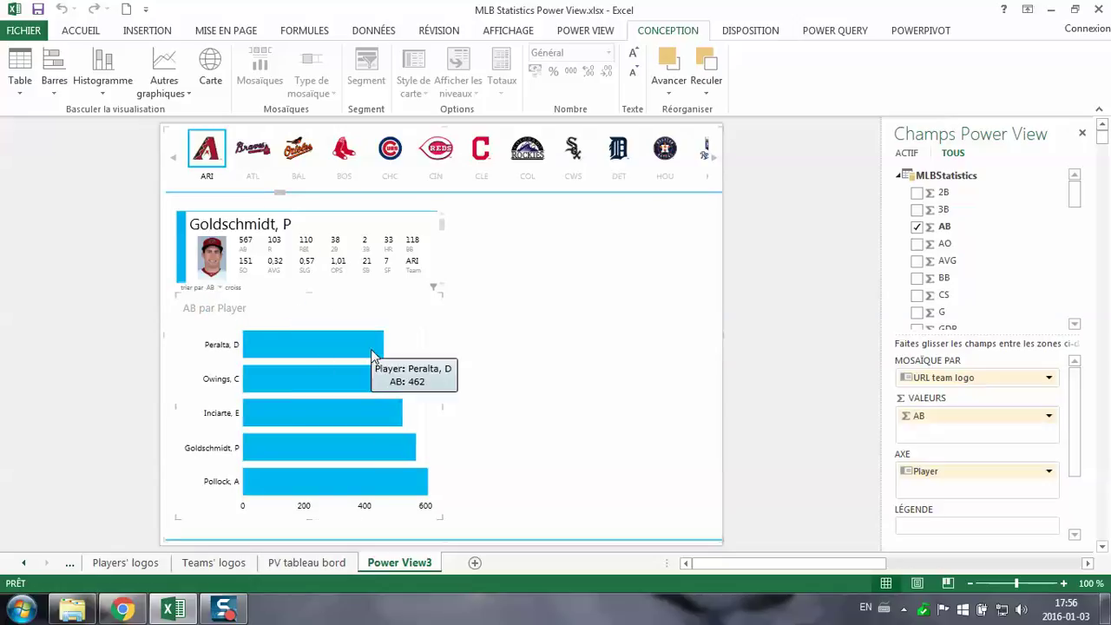
mouse_move(292, 393)
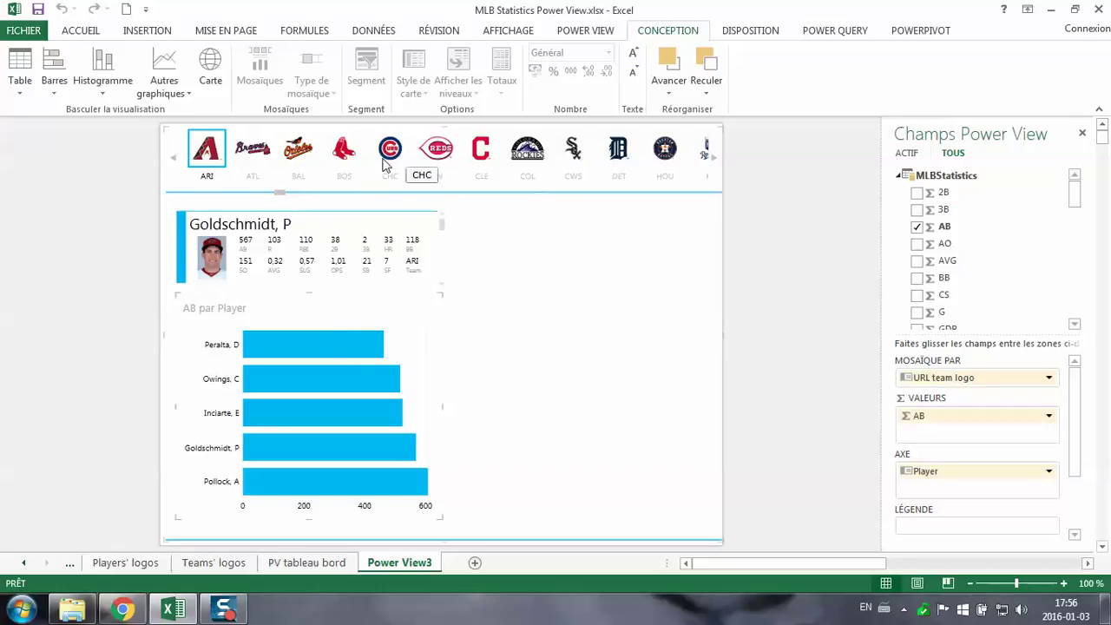
click(750, 32)
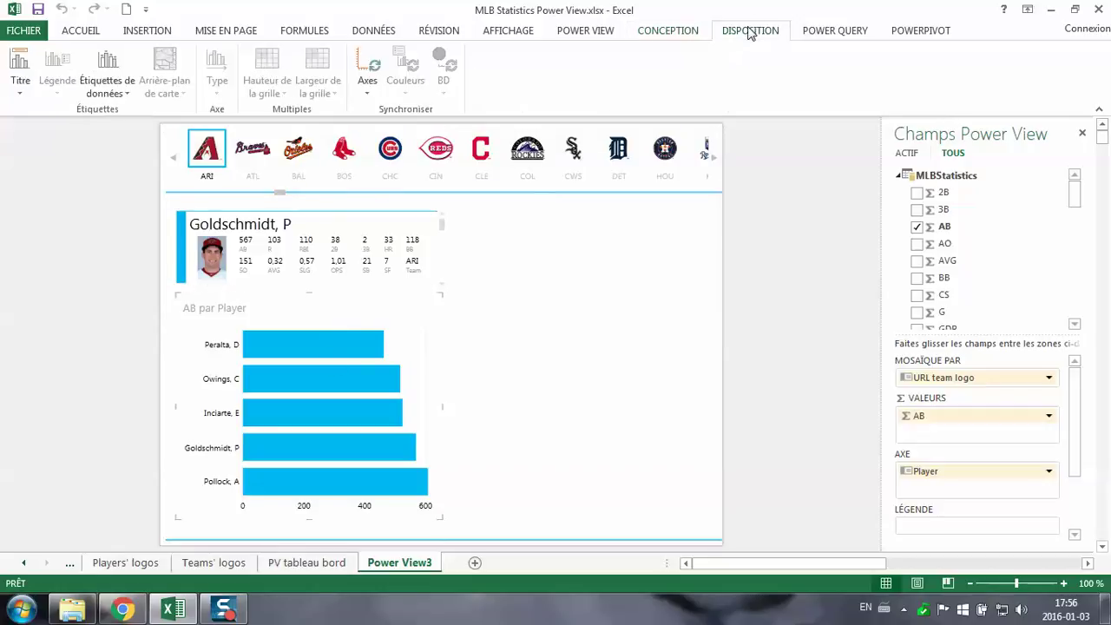
click(370, 90)
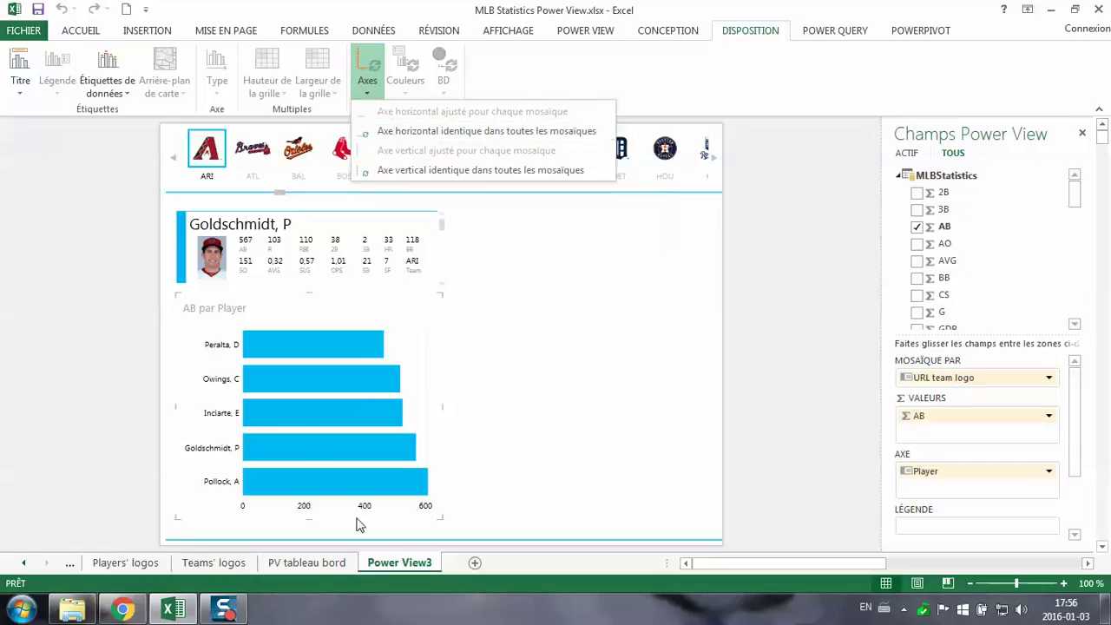
click(401, 135)
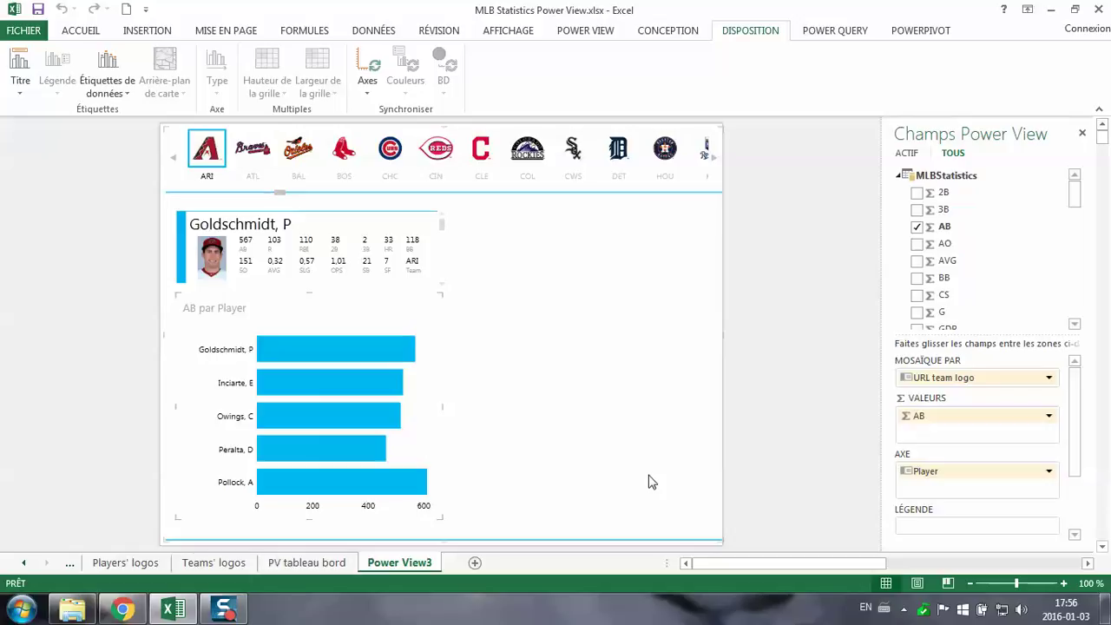
click(566, 250)
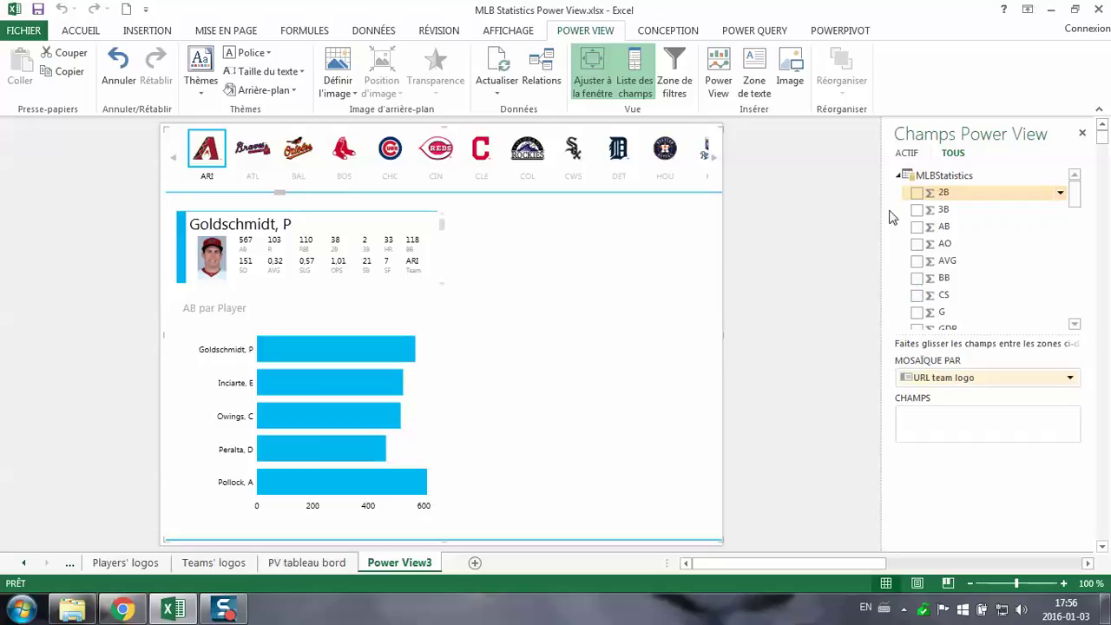
Add 2B as a new visual and turn it into a pie chart
click(917, 193)
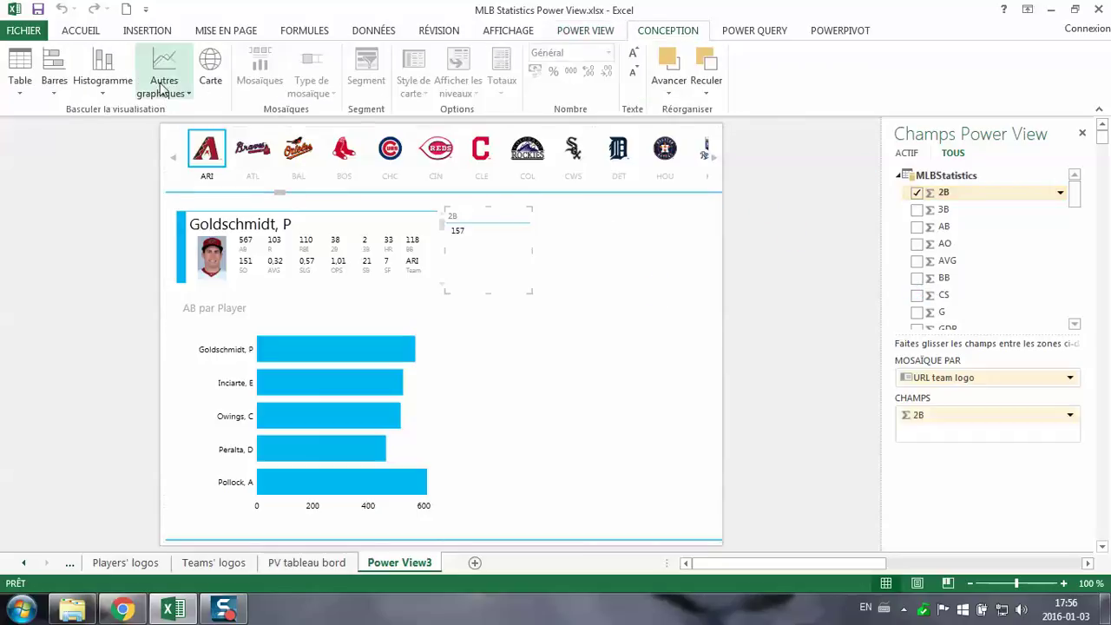
click(182, 94)
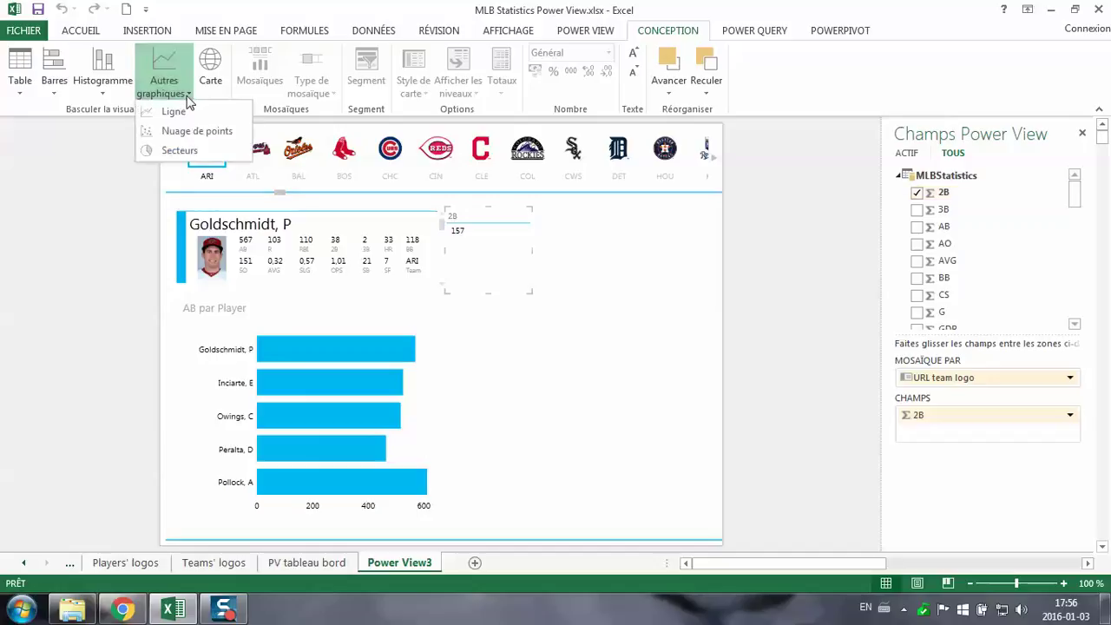
click(180, 152)
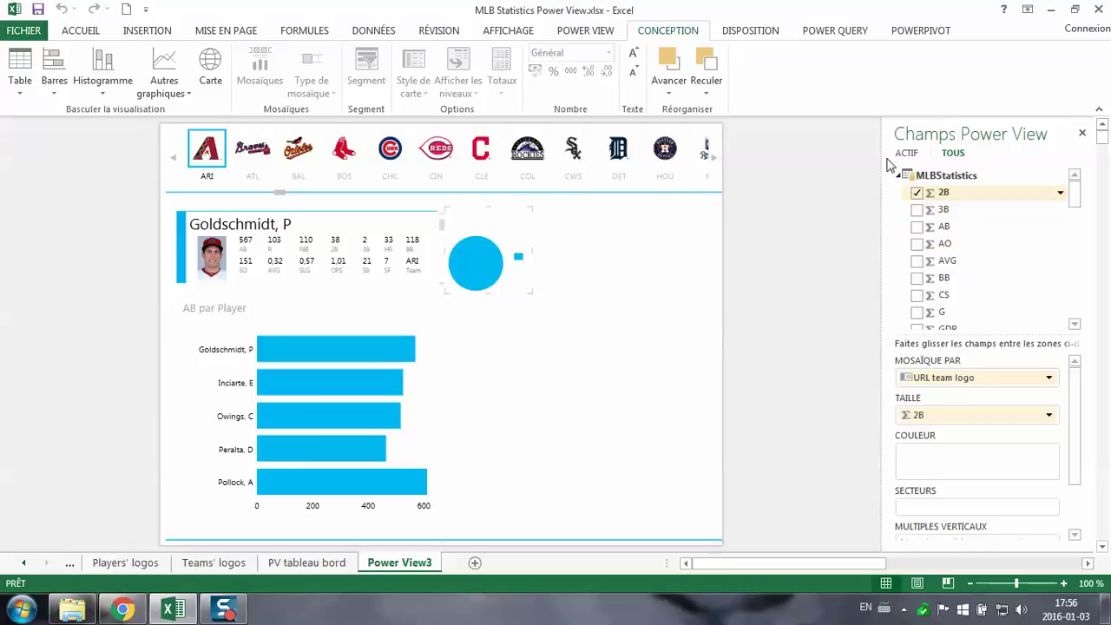
Add 3B and HR to the pie chart, then resize and nudge it beside the player card
click(917, 209)
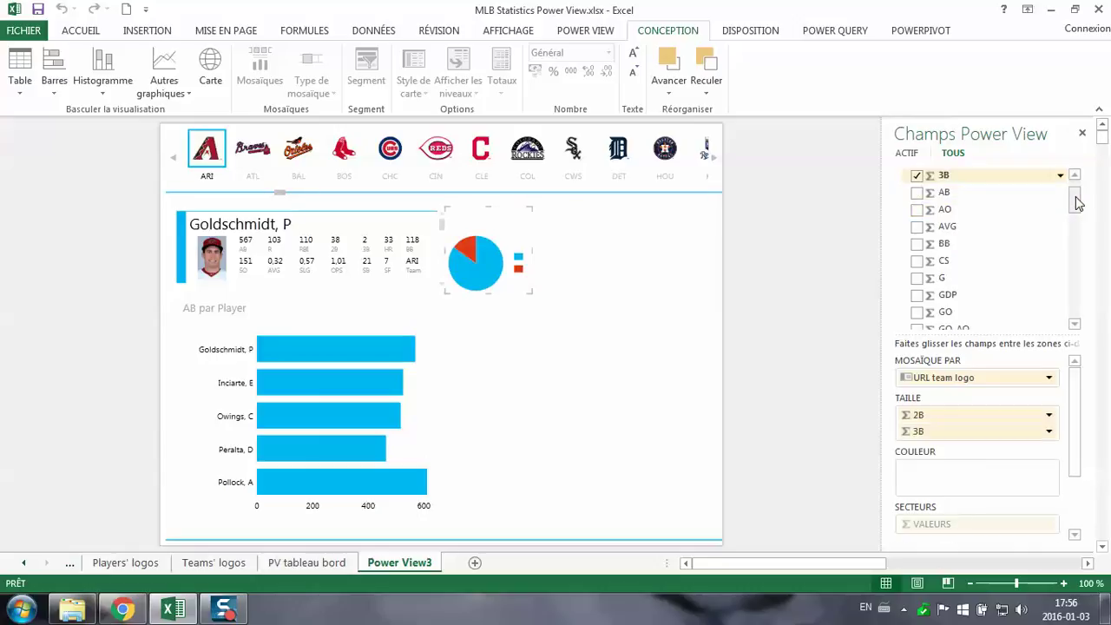
drag(1076, 202, 1073, 224)
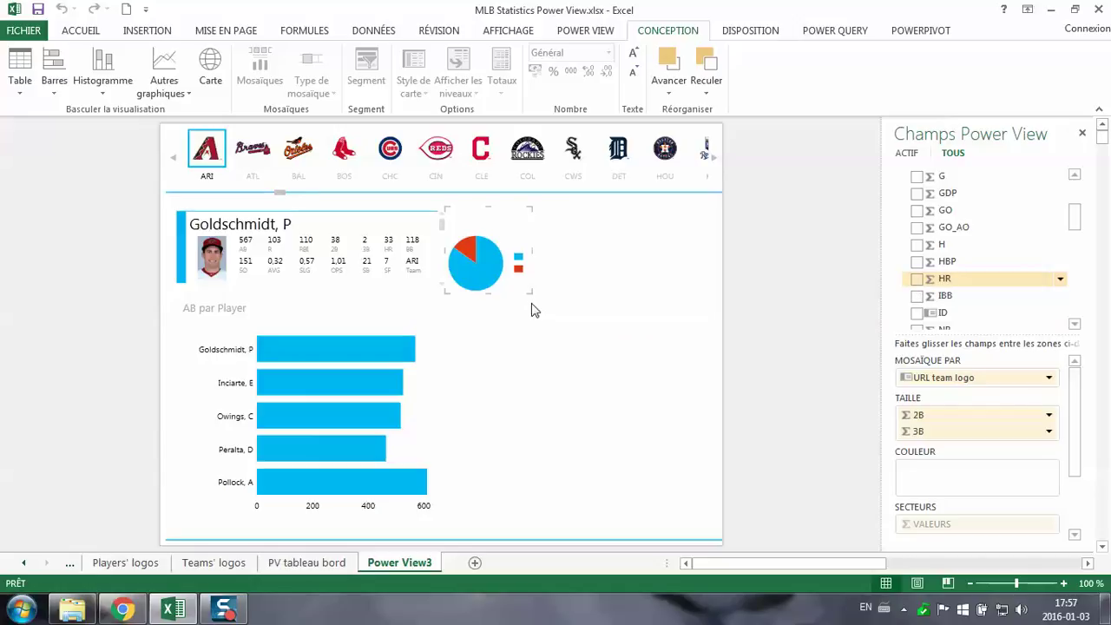
drag(529, 292, 697, 330)
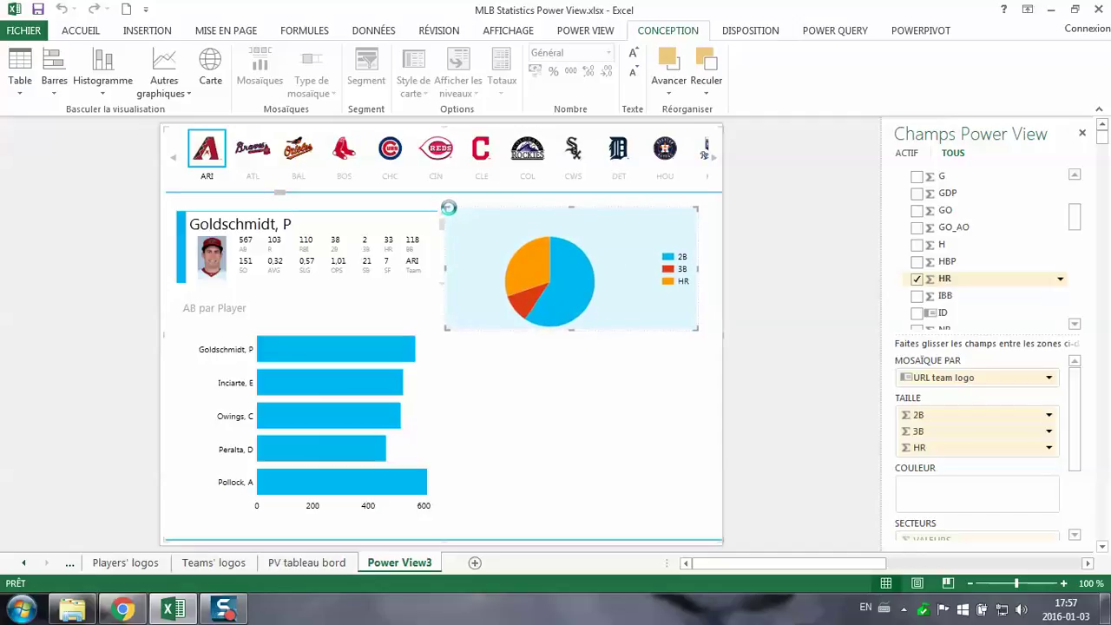
drag(448, 207, 458, 208)
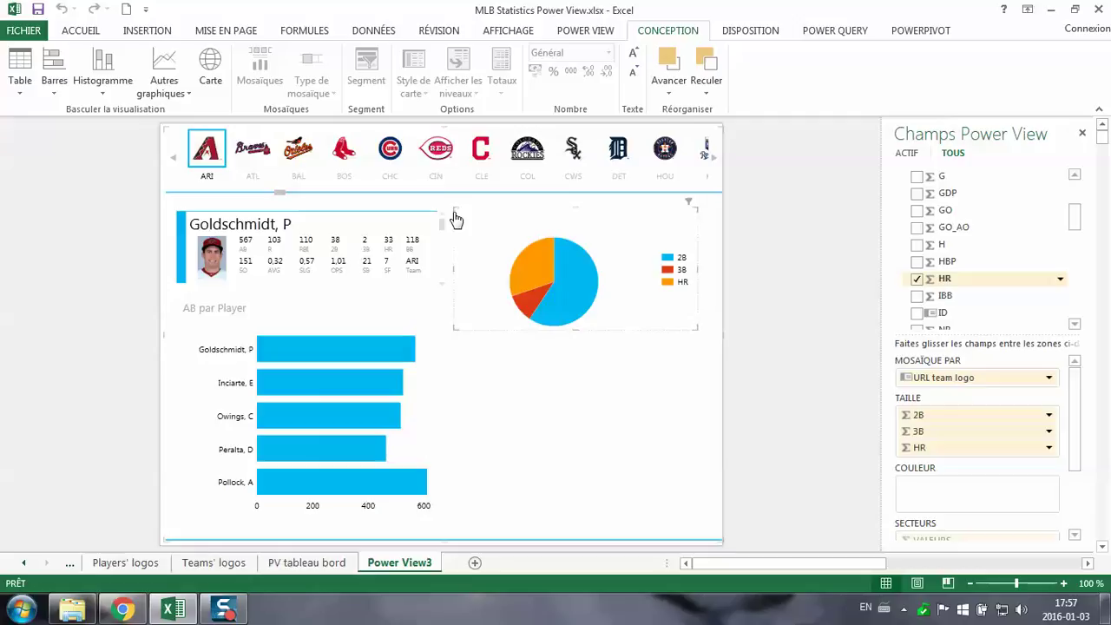
drag(455, 218, 460, 219)
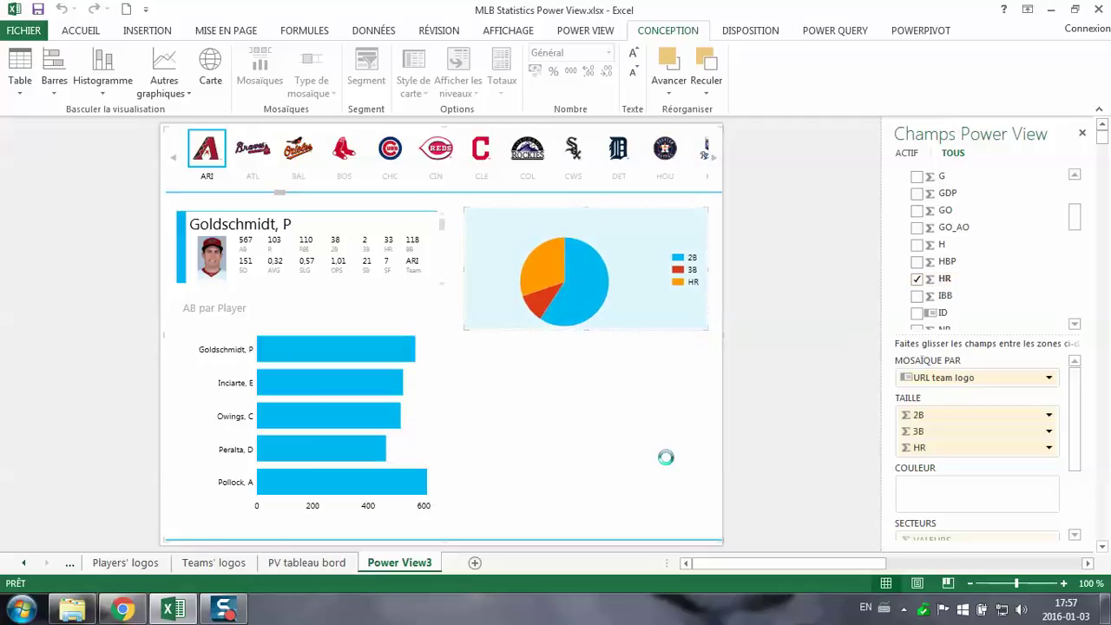
click(547, 400)
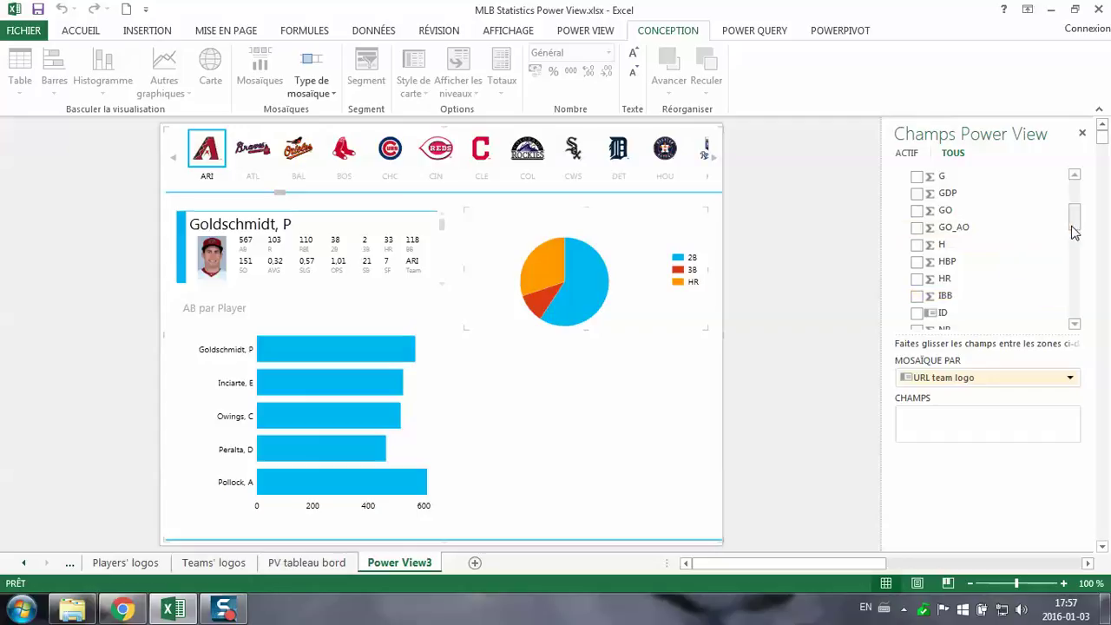
Add an AVG, SLG and OPS table (1.48, 2.32, 4.10) from the field list
drag(1072, 227, 1073, 198)
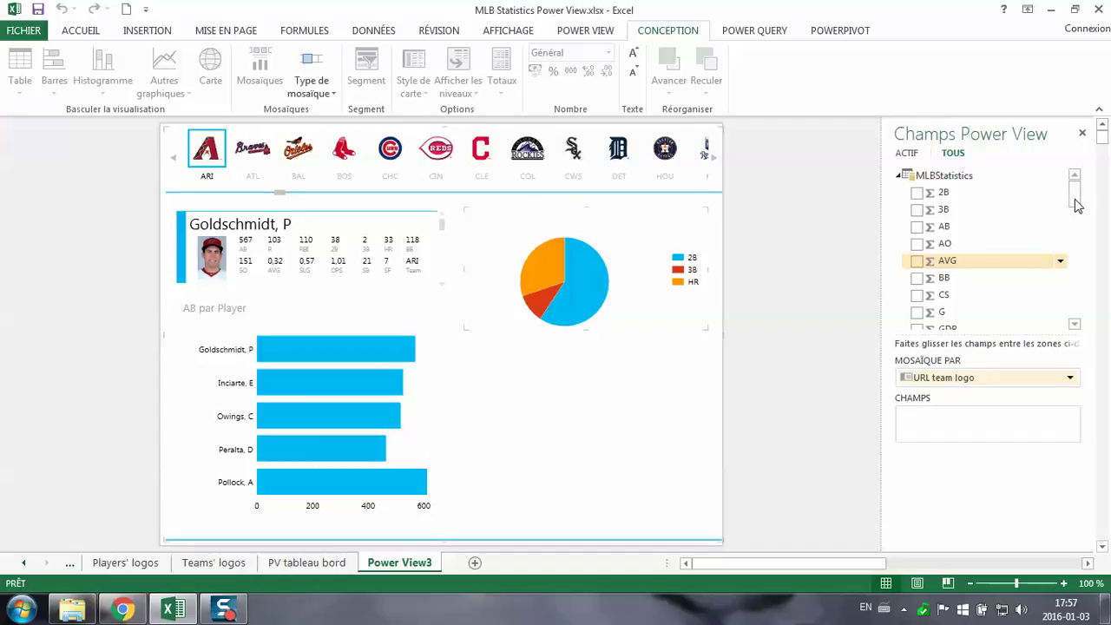
drag(1076, 205, 1075, 272)
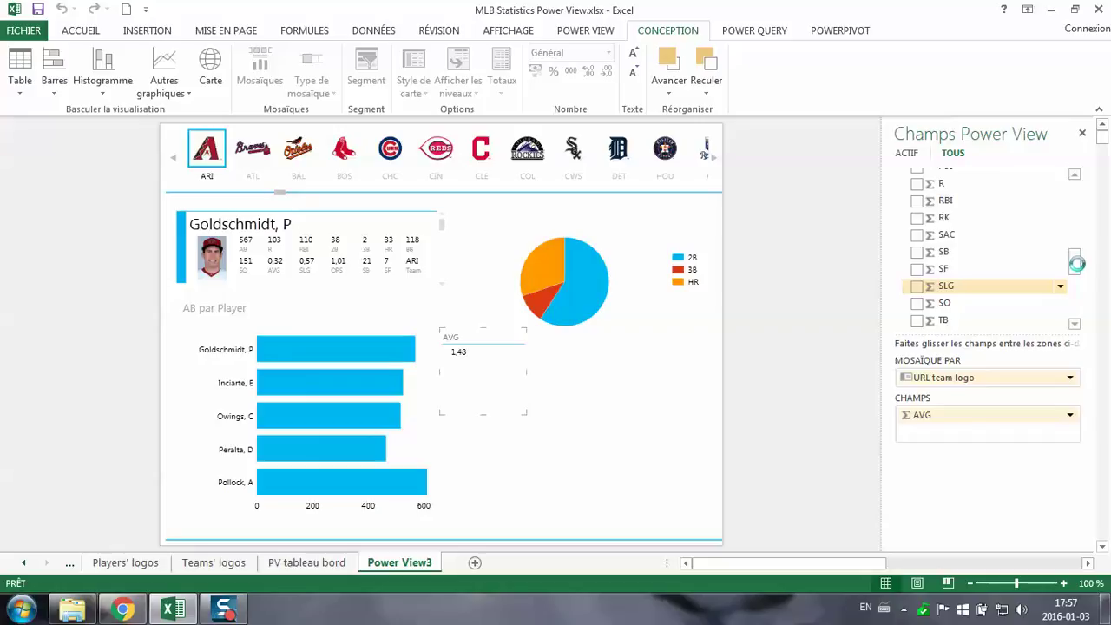
scroll(1073, 260, up, 3)
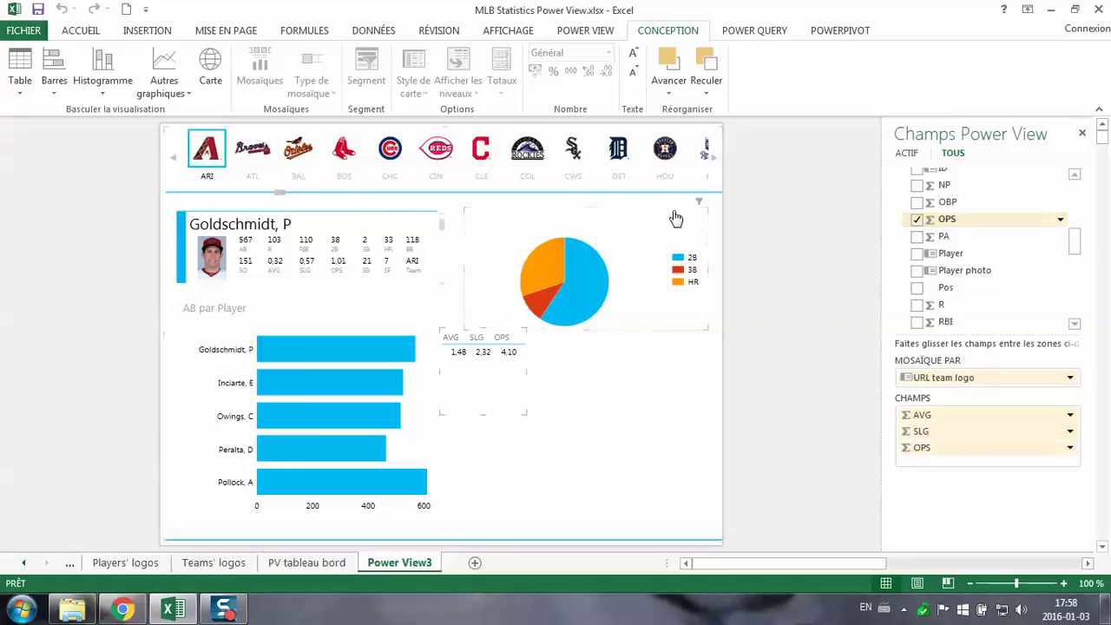
Make the AVG/SLG/OPS table a clustered column chart with the legend on top, and enlarge it
click(104, 88)
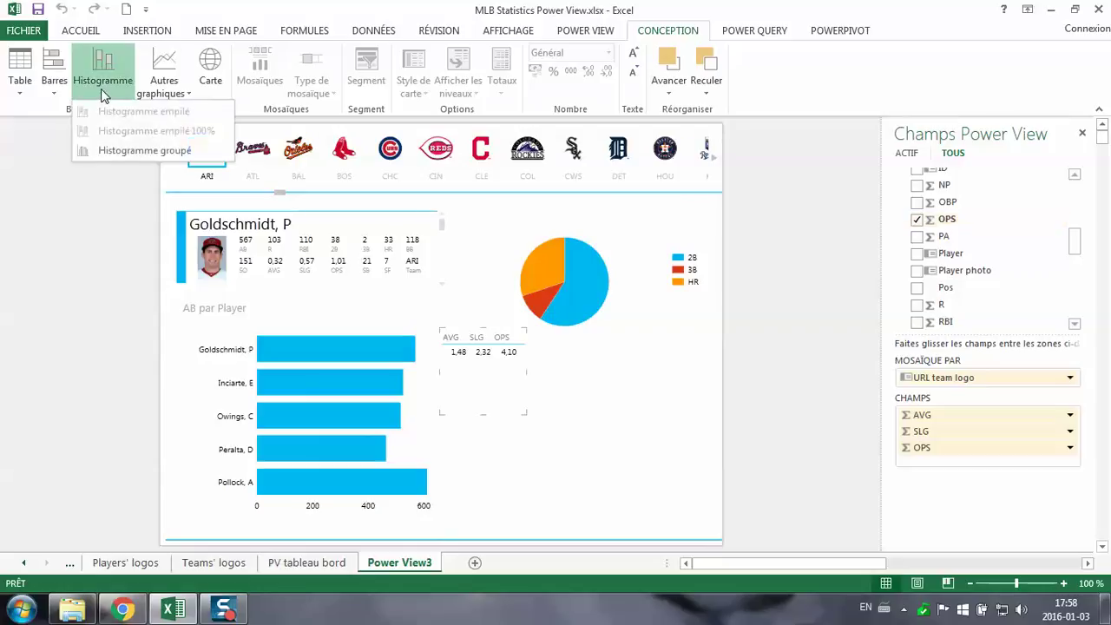
click(103, 152)
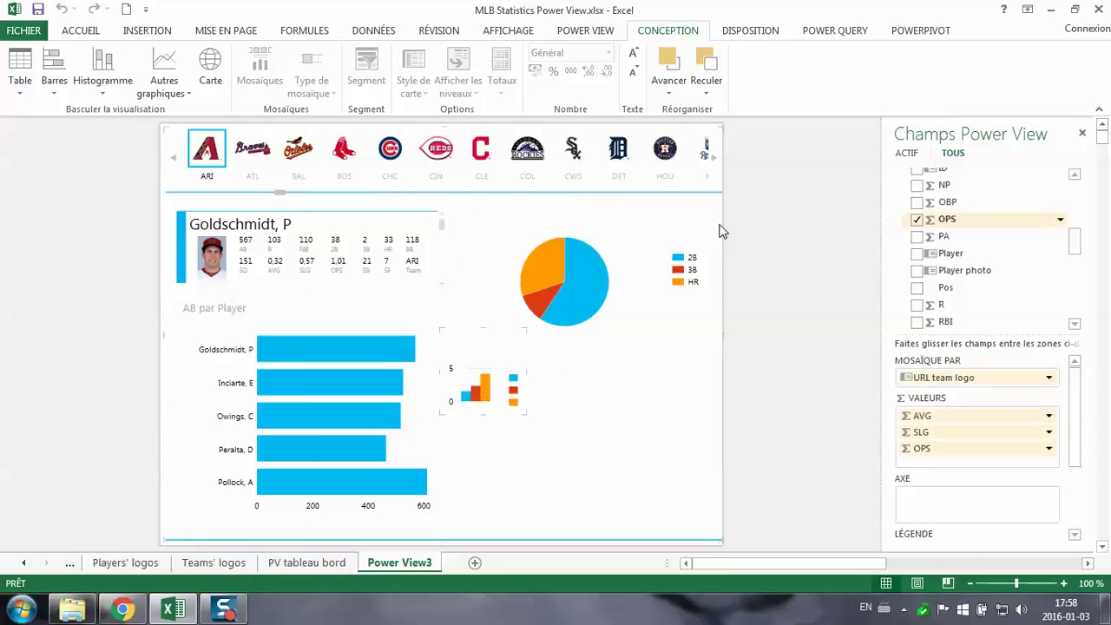
click(762, 33)
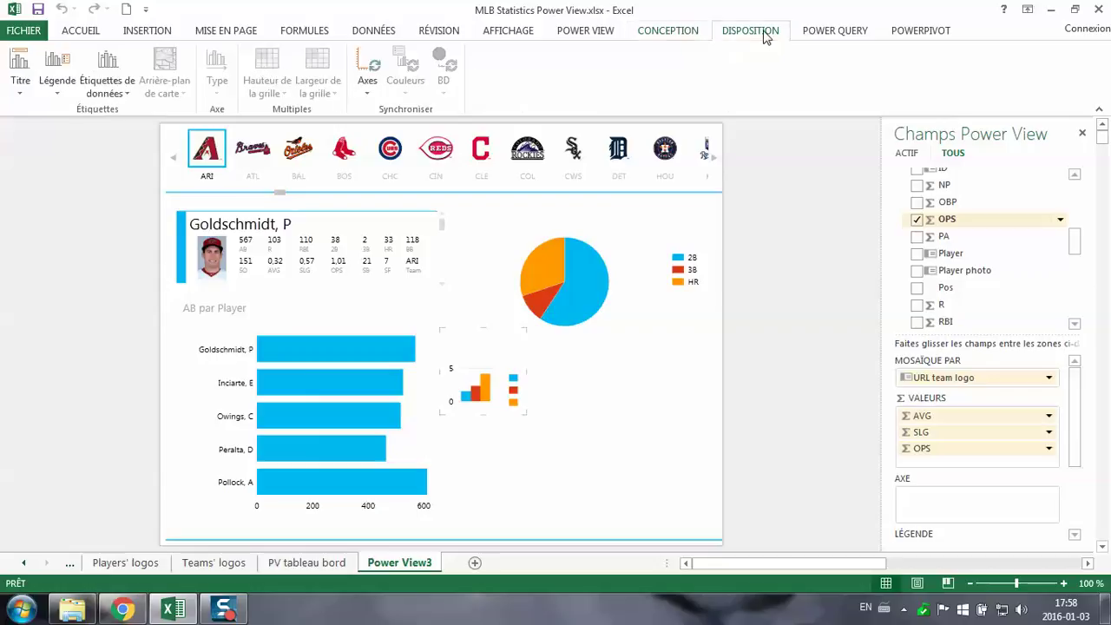
click(58, 86)
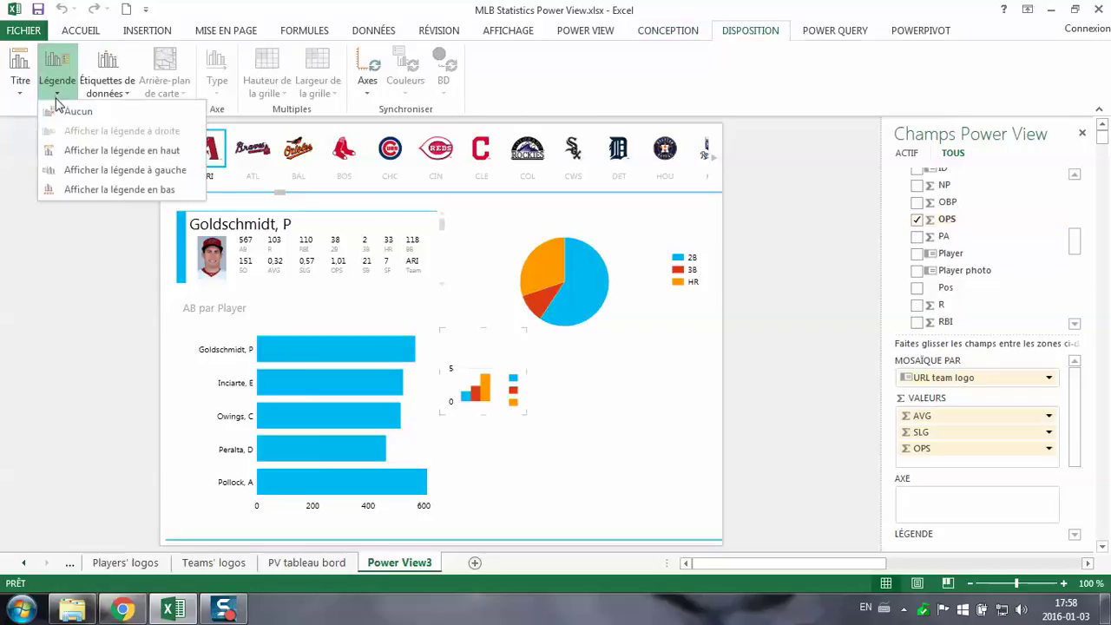
click(65, 152)
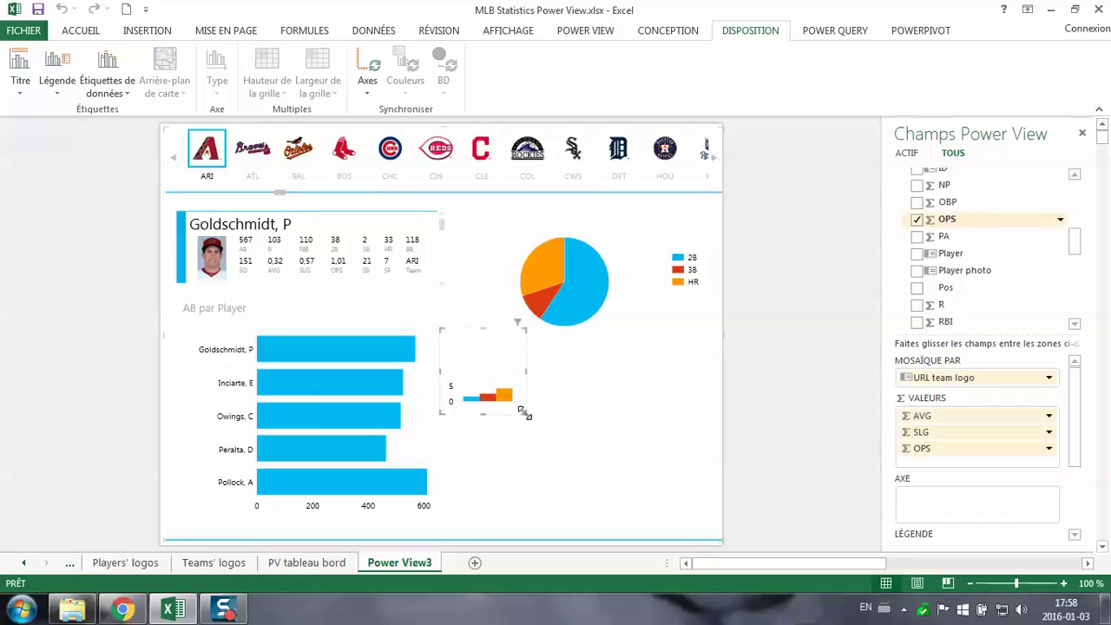
drag(523, 412, 704, 509)
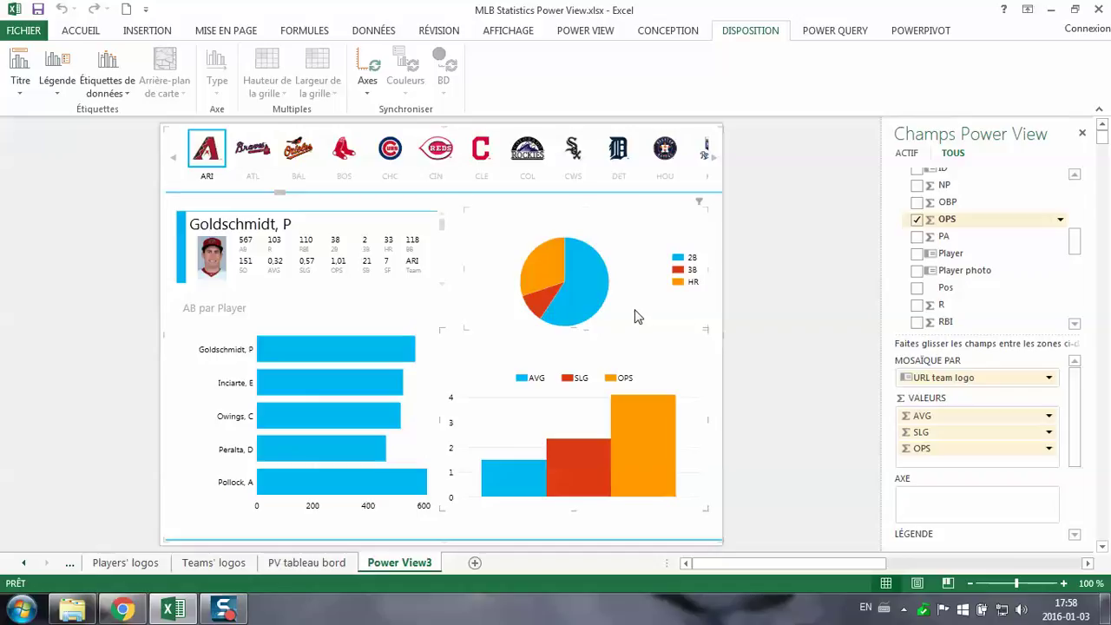
click(281, 376)
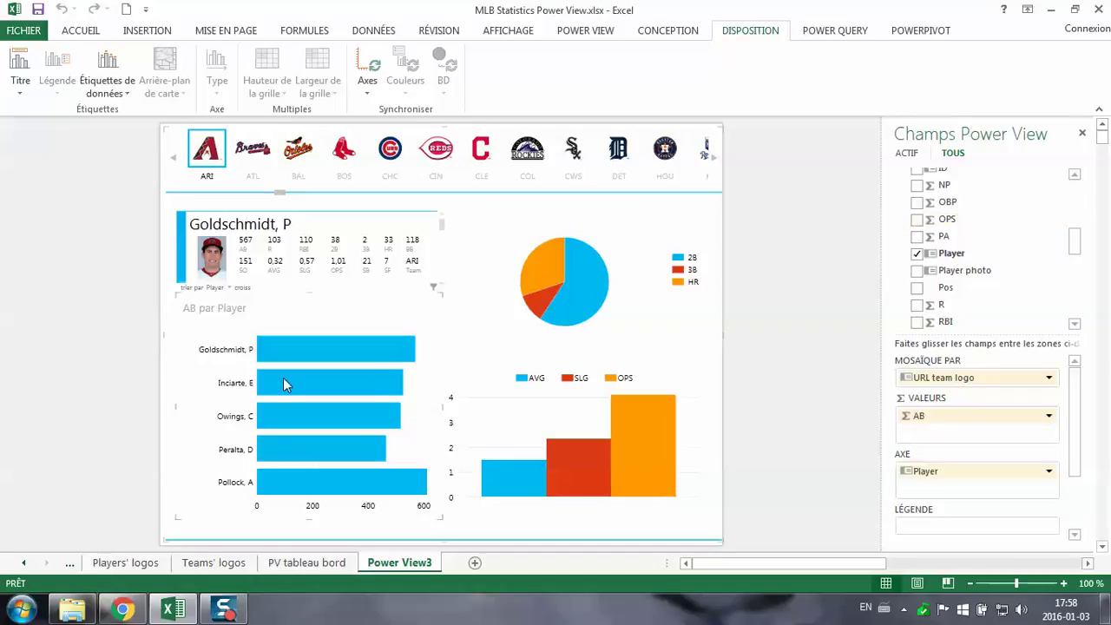
Test cross-filtering by selecting the Inciarte, E and Owings, C bars
click(282, 385)
click(282, 390)
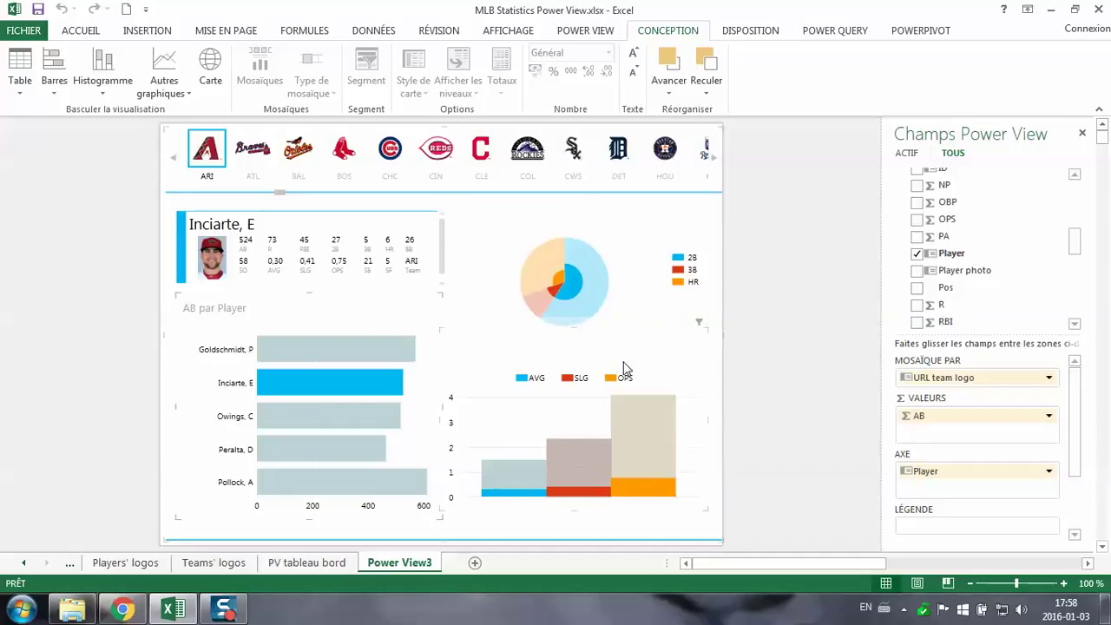
click(328, 420)
click(328, 420)
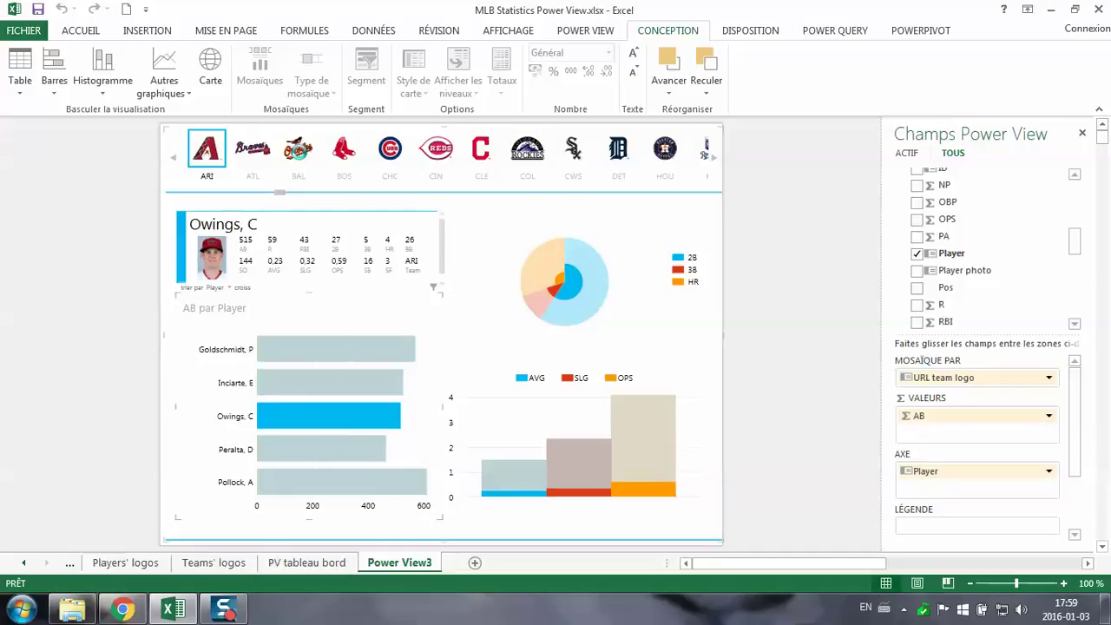
Switch the dashboard to the BAL team and cross-filter it to Jones, A
click(296, 158)
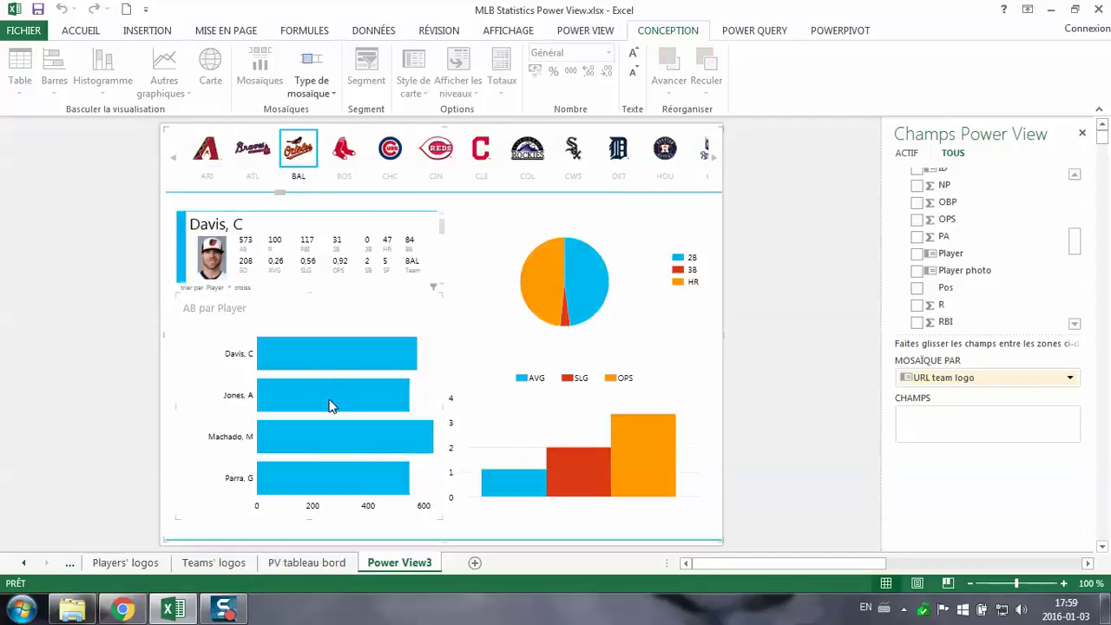
mouse_move(323, 411)
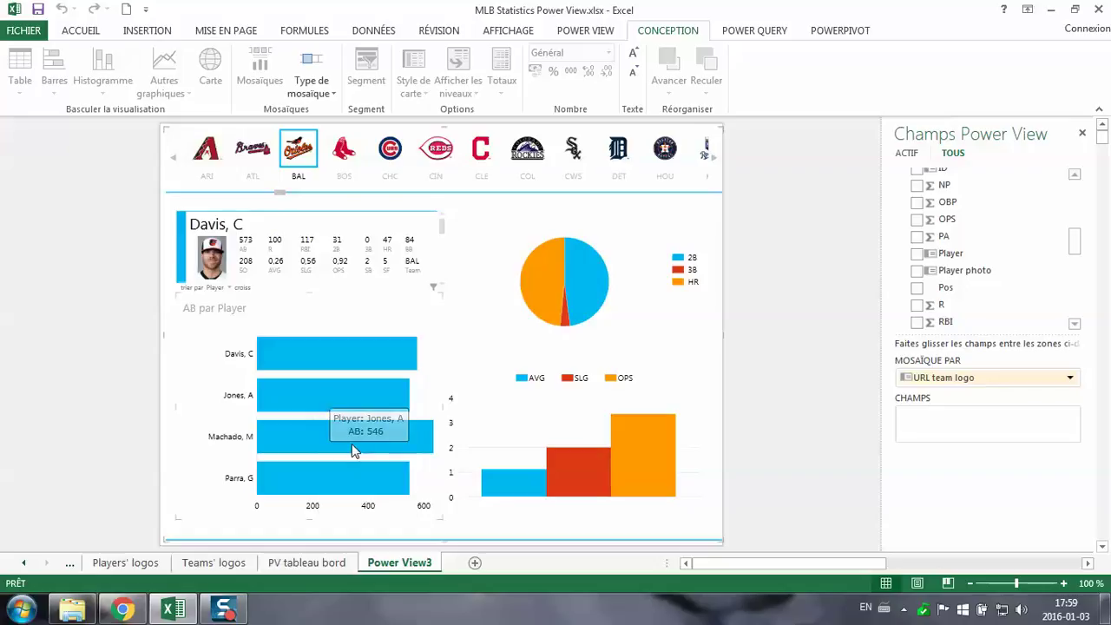
click(319, 440)
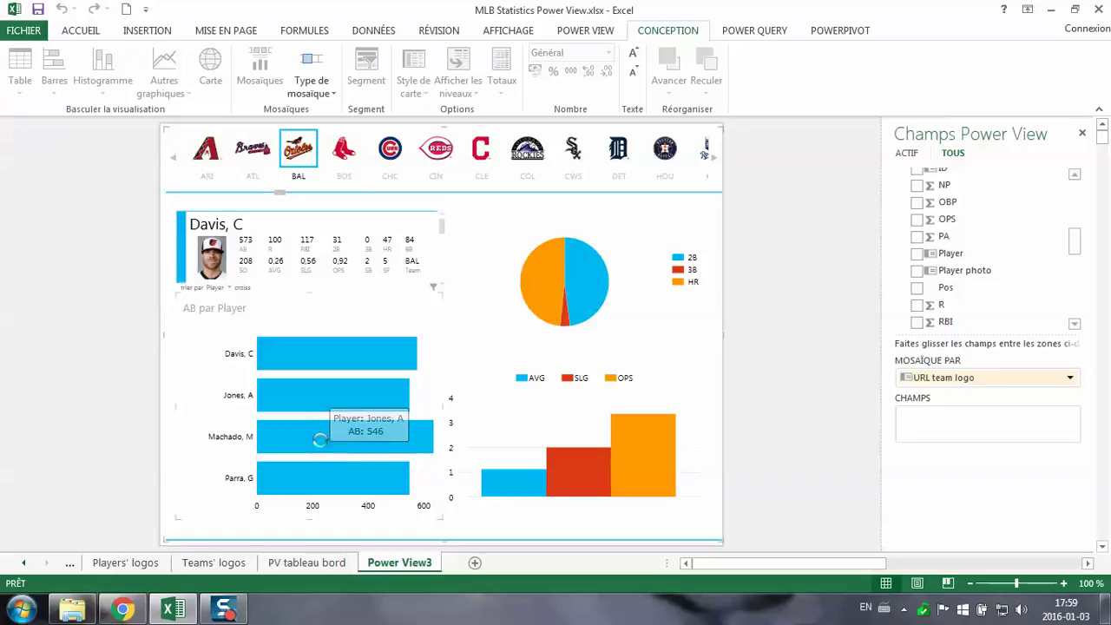